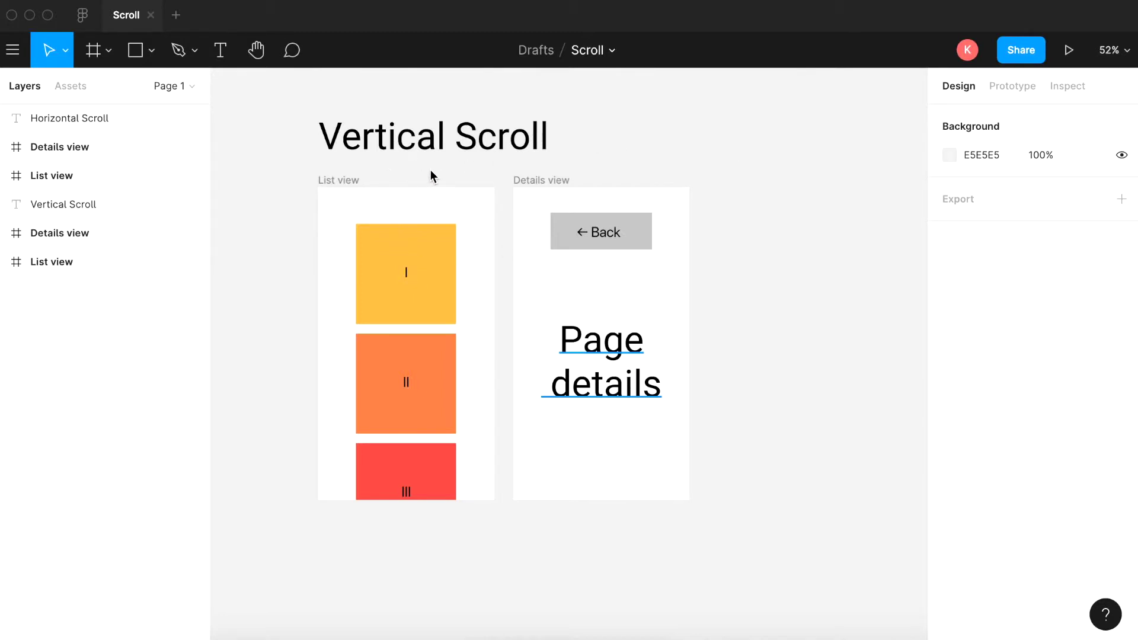
# - Select the List view frame and scroll through its card list
pyautogui.click(344, 180)
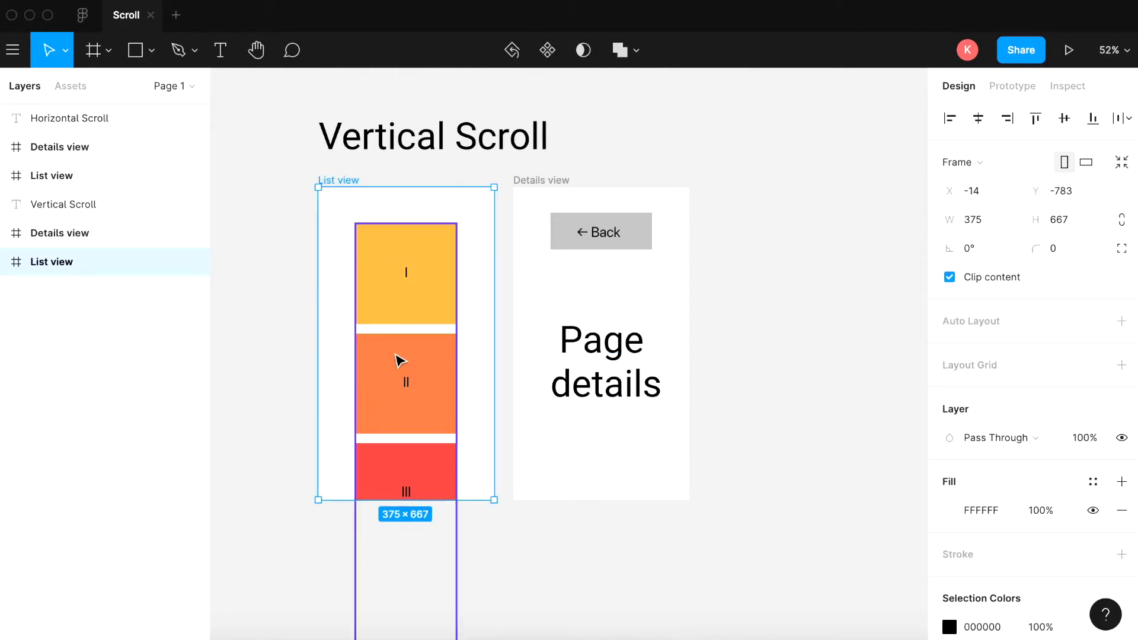
pyautogui.click(415, 314)
pyautogui.scroll(-2, 422, 369)
pyautogui.scroll(-6, 422, 367)
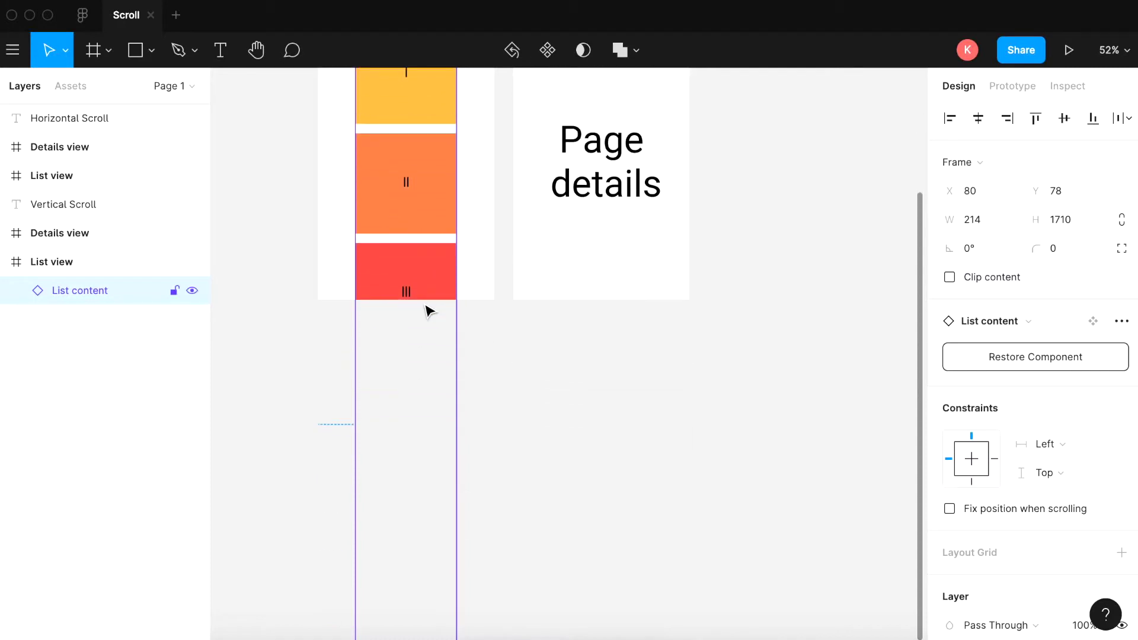
pyautogui.scroll(5, 429, 309)
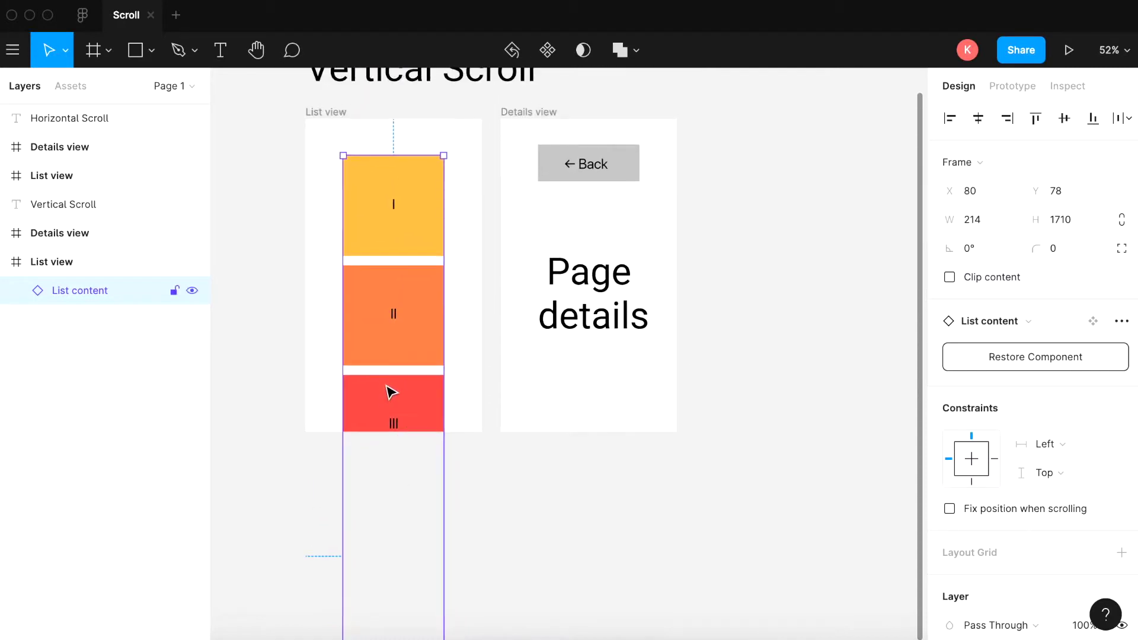
pyautogui.scroll(2, 388, 392)
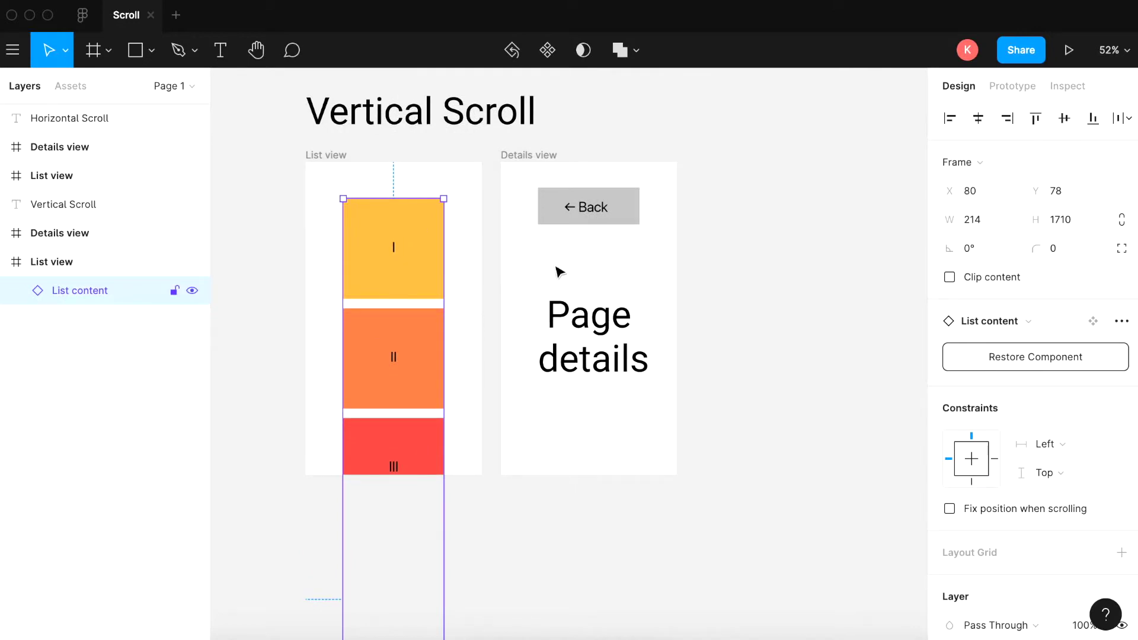
# - Set the List view frame's prototype overflow behavior to Vertical Scrolling
pyautogui.click(1023, 84)
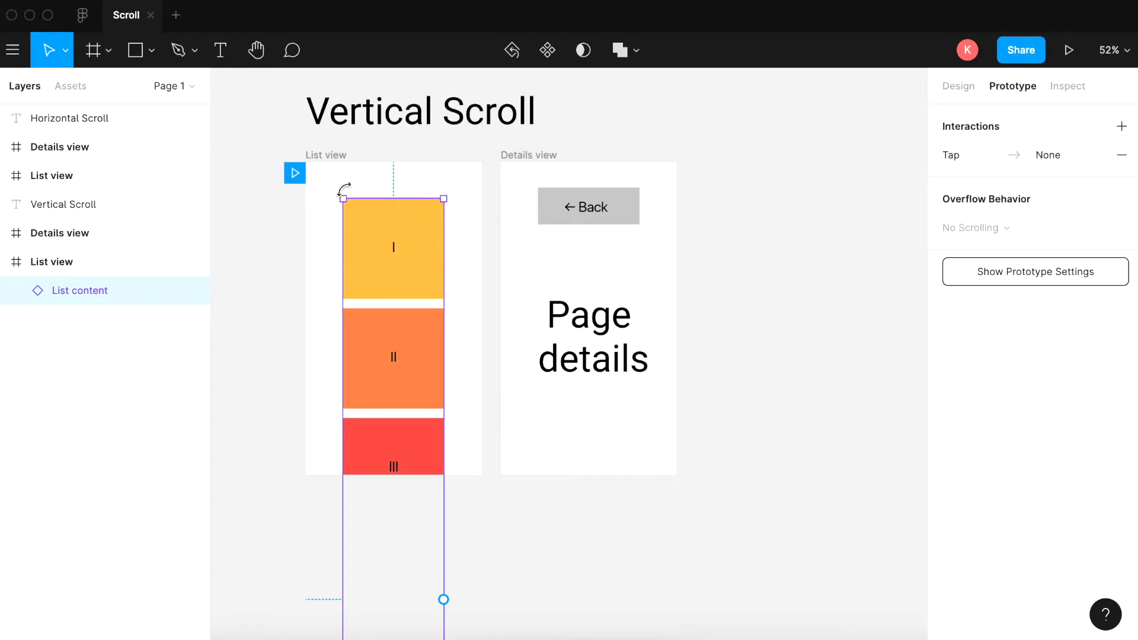
pyautogui.click(333, 159)
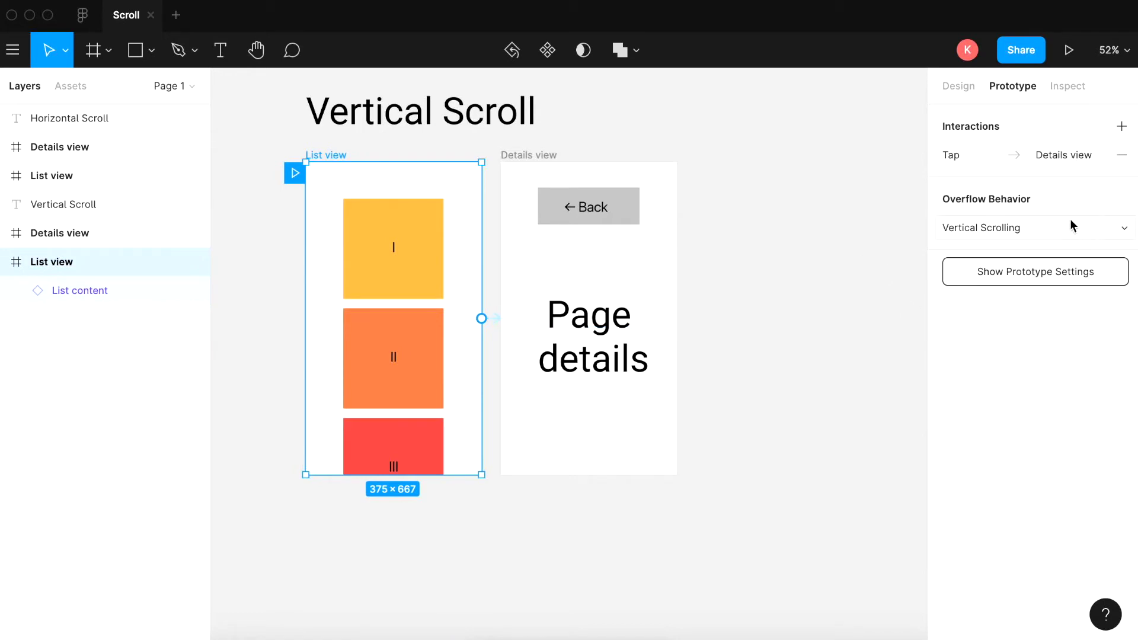
pyautogui.click(1017, 229)
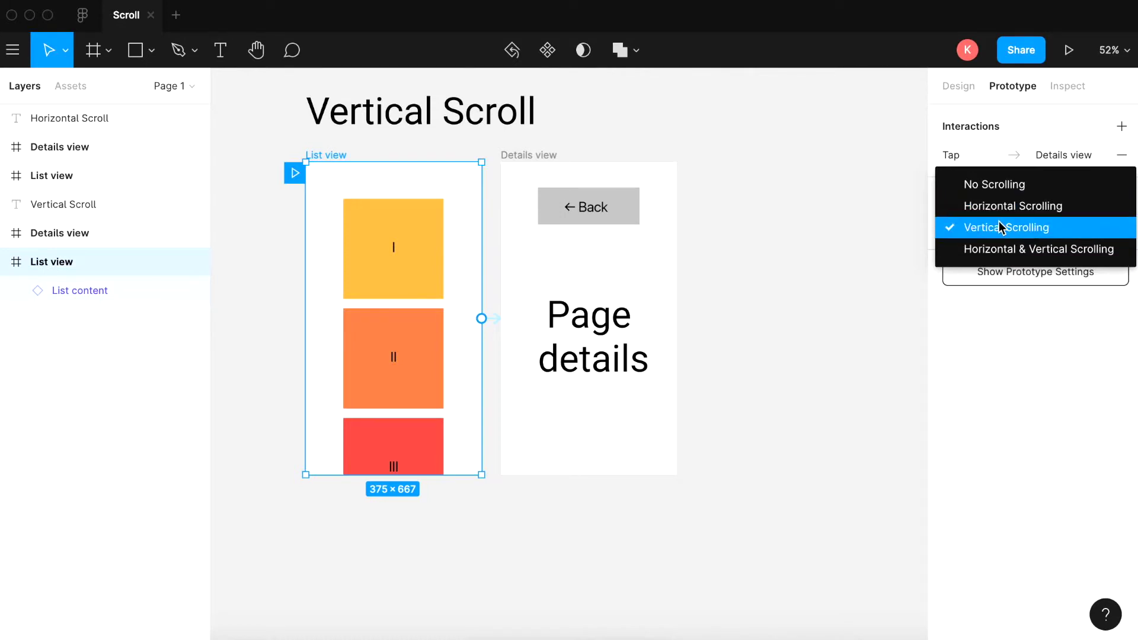
pyautogui.click(1000, 230)
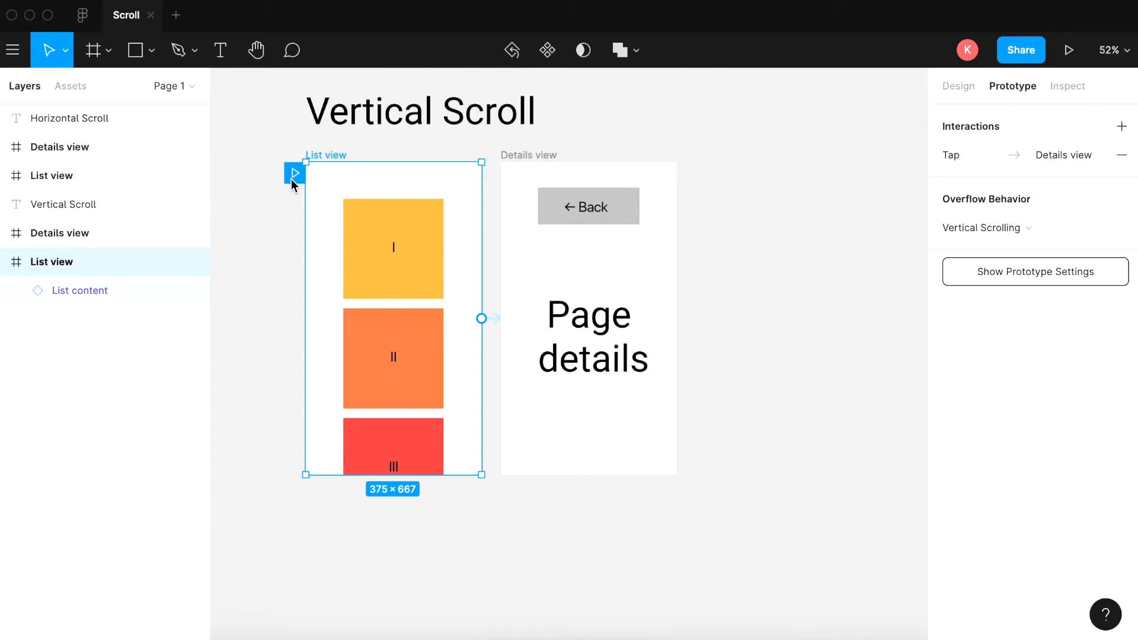
# - Present the prototype and scroll the phone preview down to box VII and back up
pyautogui.moveTo(291, 179); pyautogui.dragTo(296, 147)
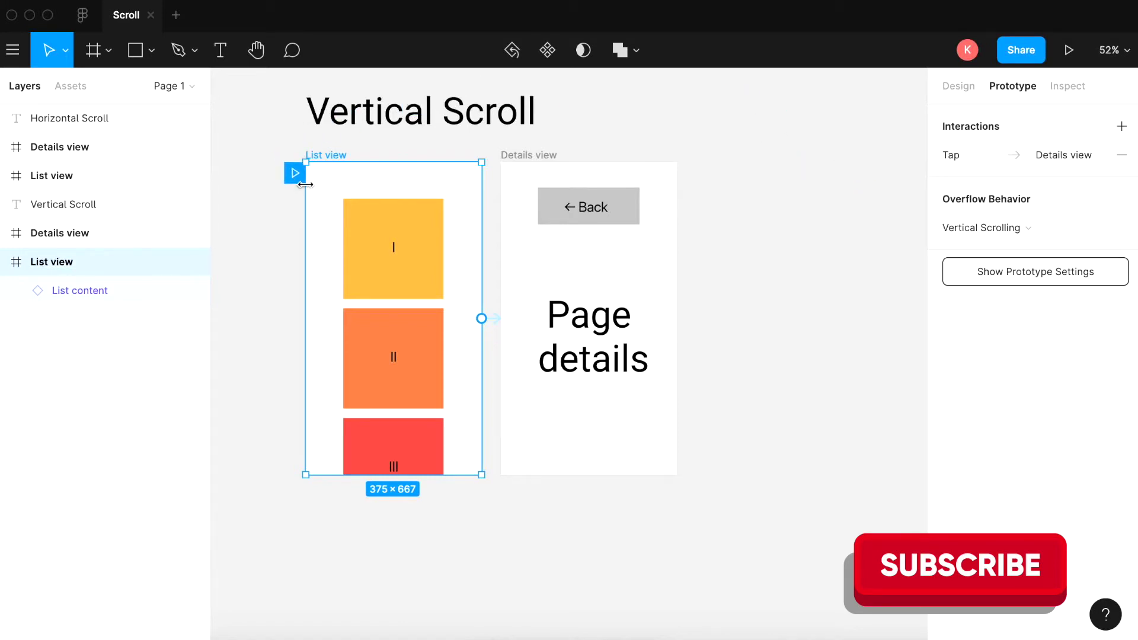
pyautogui.click(1073, 52)
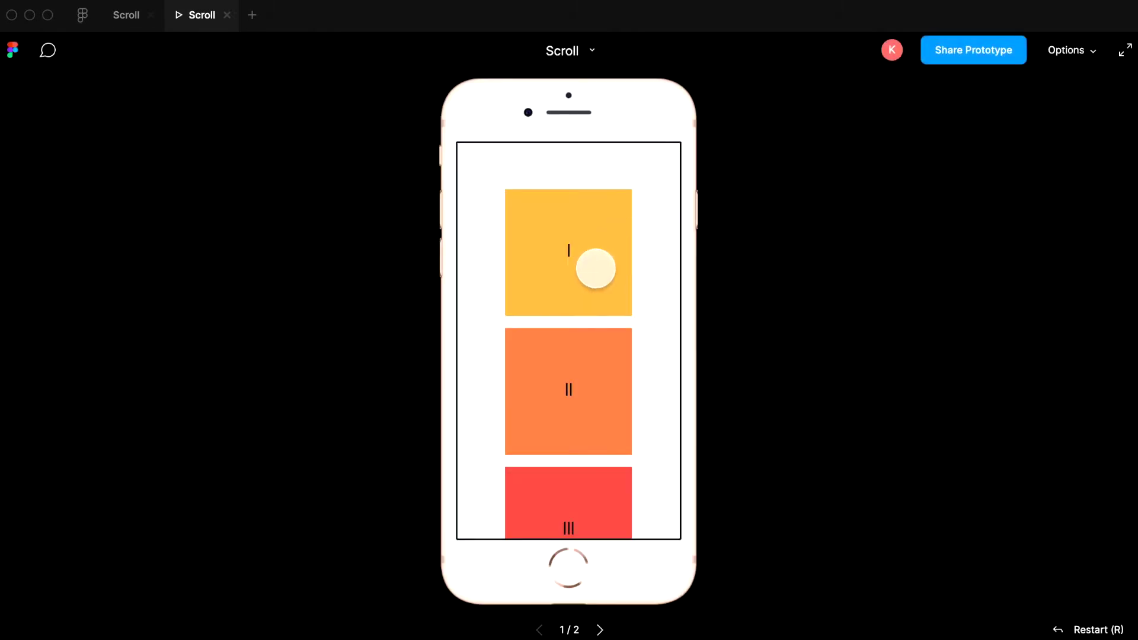
pyautogui.scroll(-3, 596, 268)
pyautogui.scroll(-15, 595, 267)
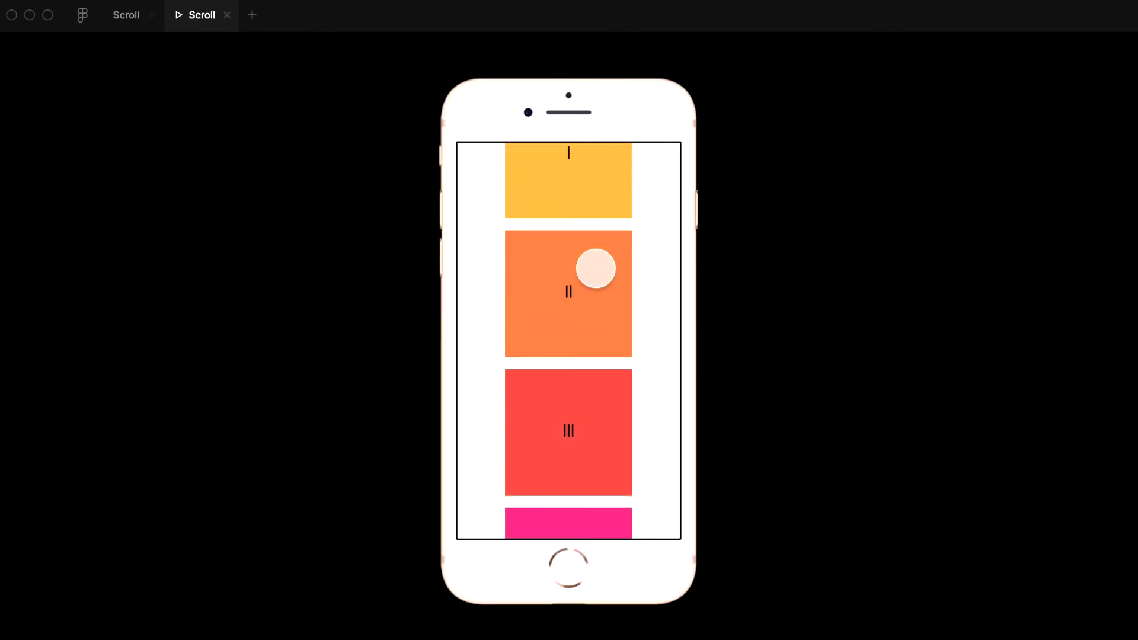
pyautogui.scroll(-5, 595, 268)
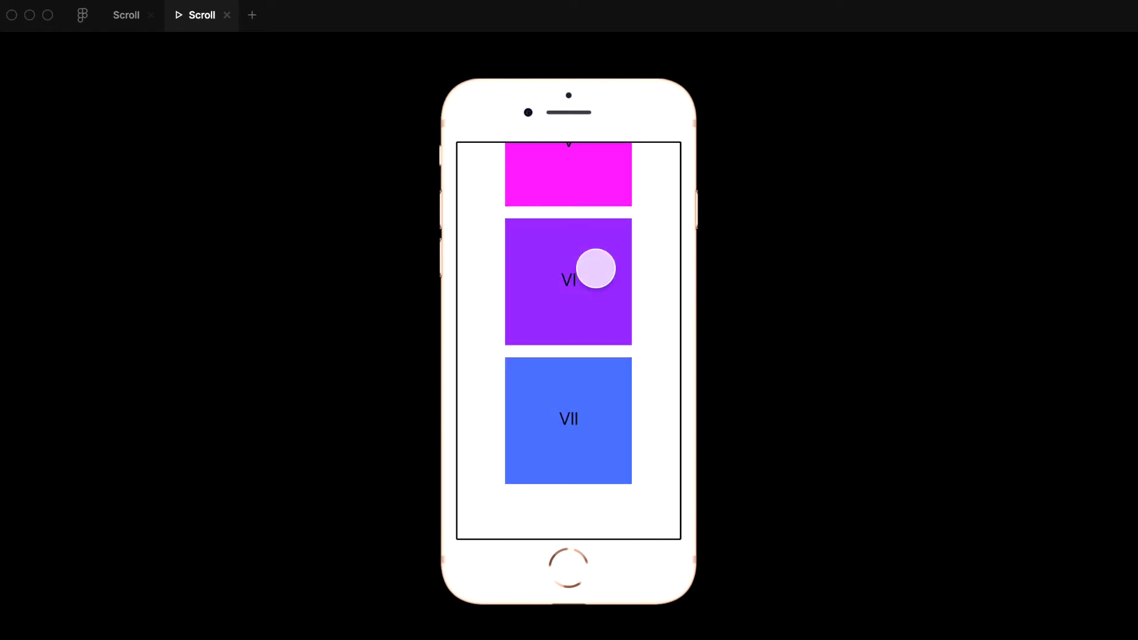
pyautogui.scroll(20, 595, 268)
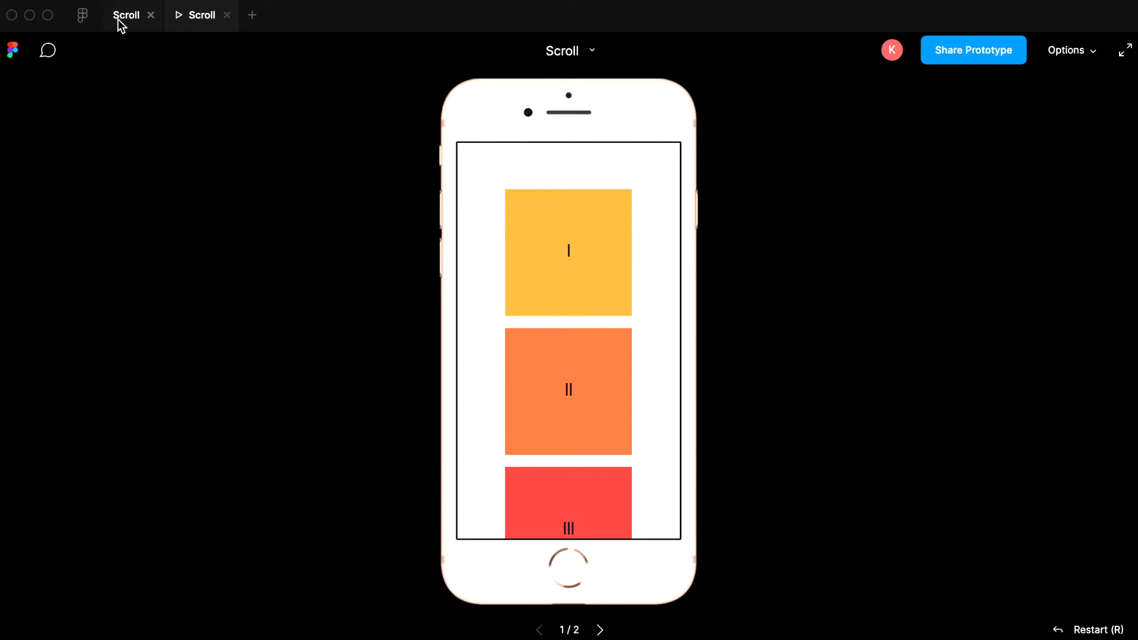
# - Close the presentation and pan the canvas to the Horizontal Scroll section's card list
pyautogui.click(227, 15)
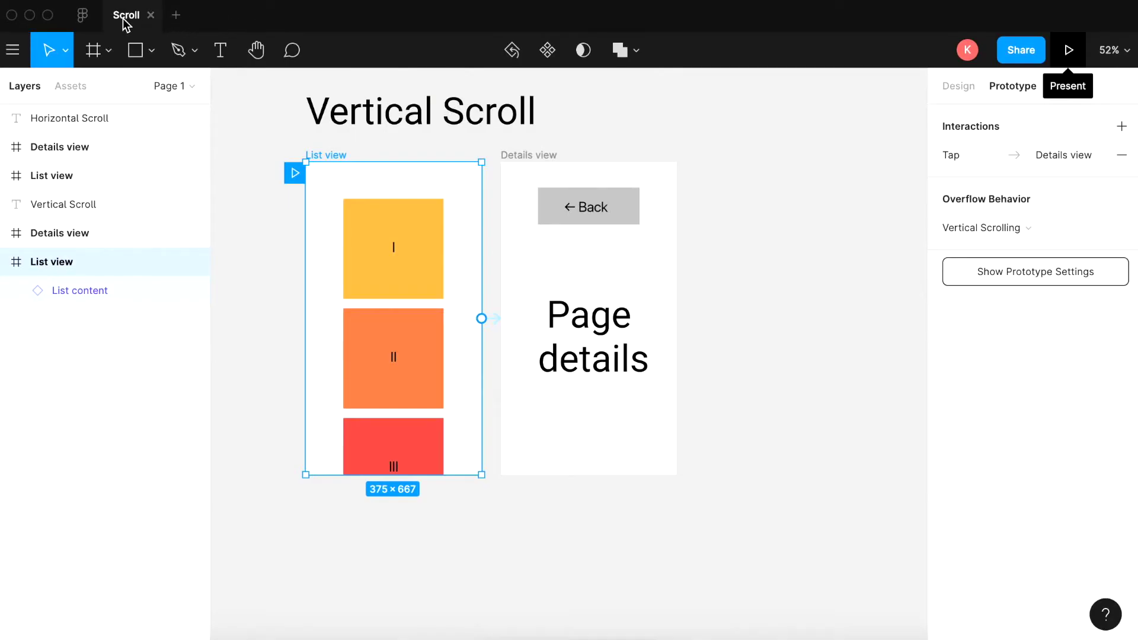
pyautogui.click(676, 257)
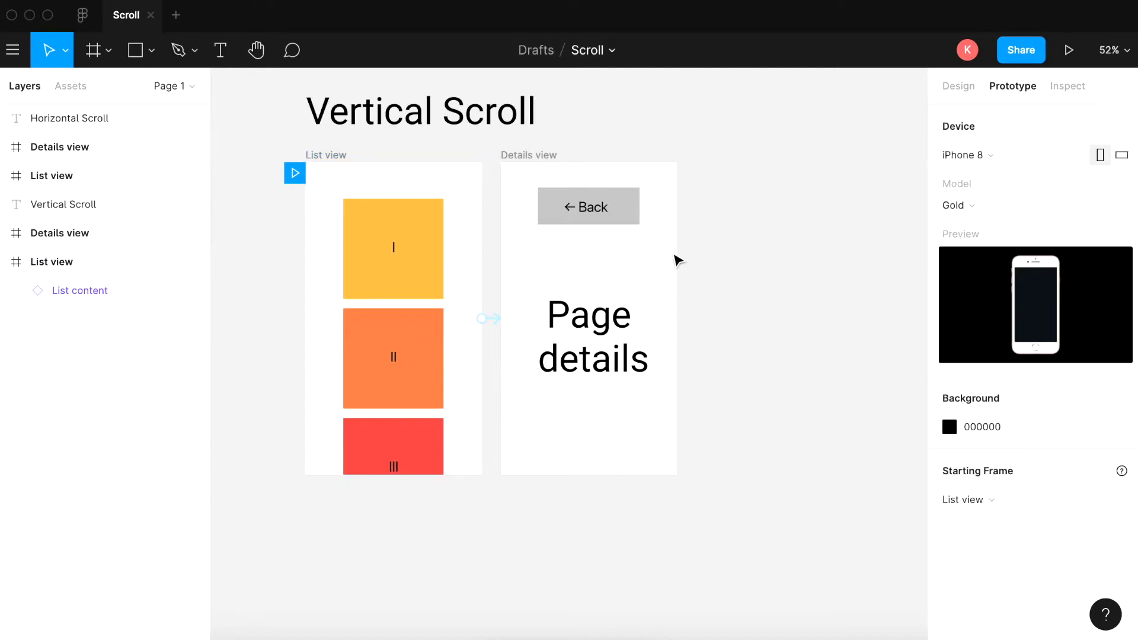
pyautogui.hscroll(5, 677, 260)
pyautogui.hscroll(15, 676, 261)
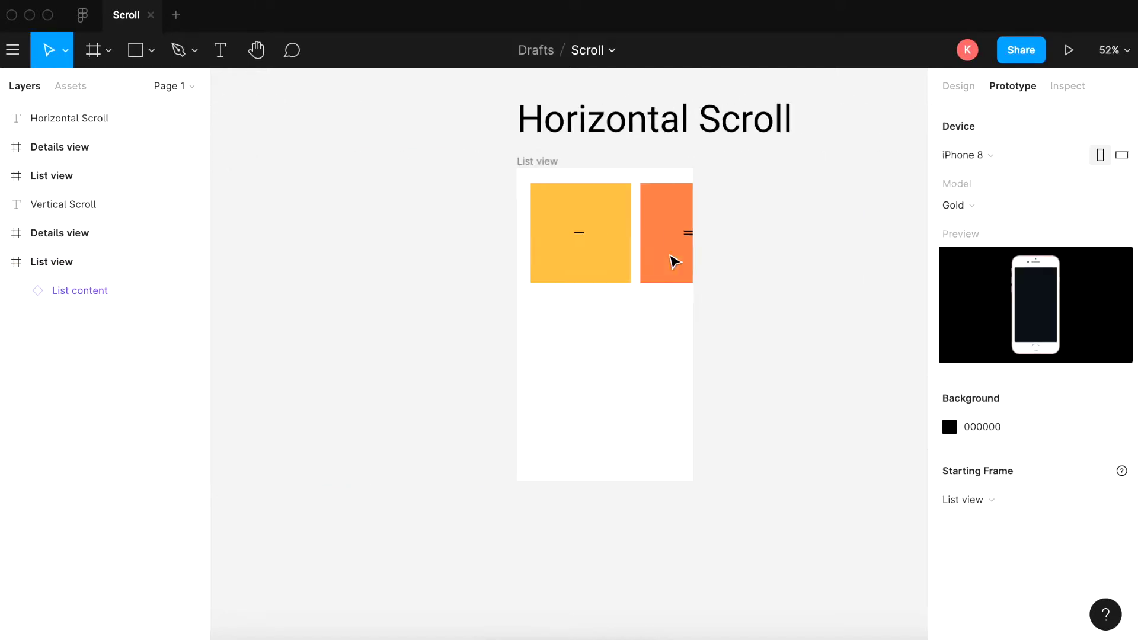
pyautogui.scroll(2, 673, 262)
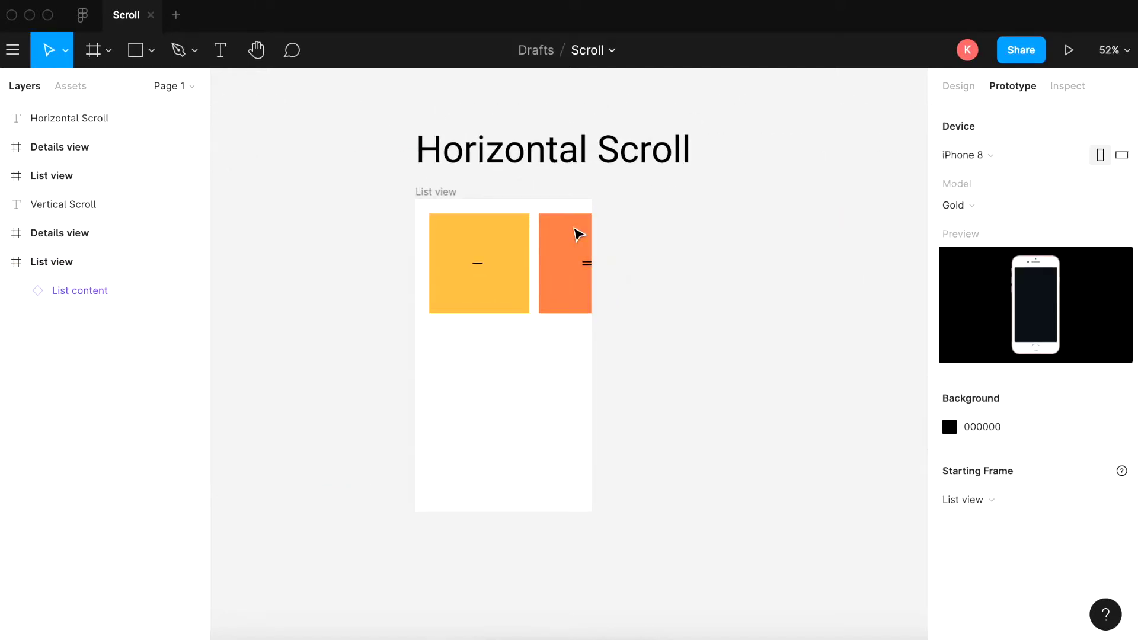
pyautogui.click(526, 230)
pyautogui.hscroll(4, 607, 259)
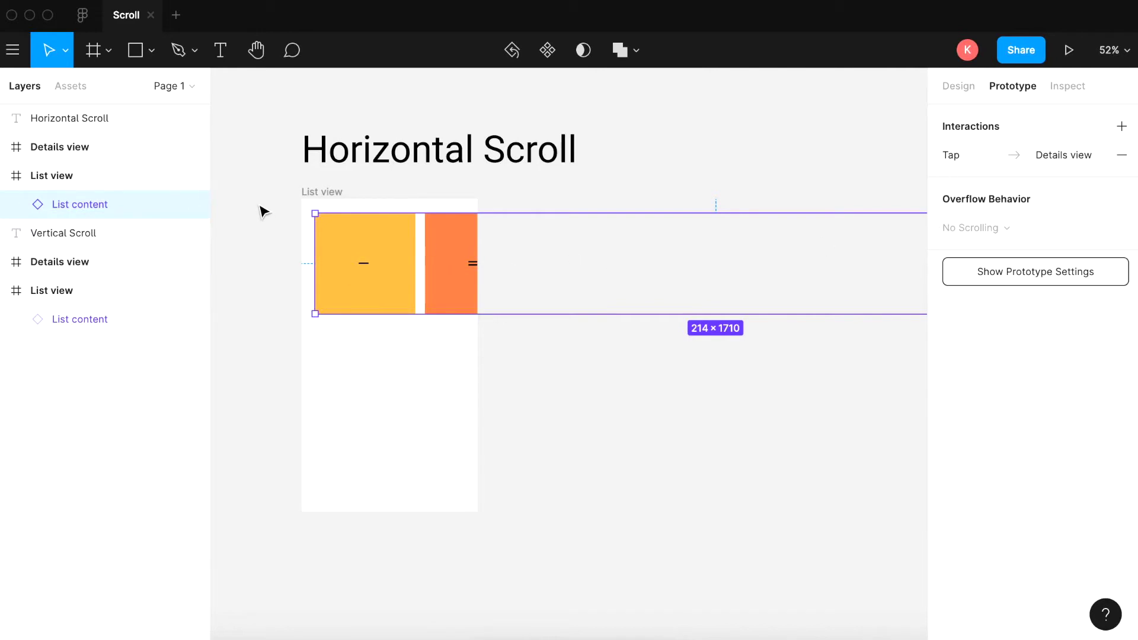
# - Set the Horizontal Scroll List view frame's overflow behavior to Horizontal Scrolling
pyautogui.click(323, 194)
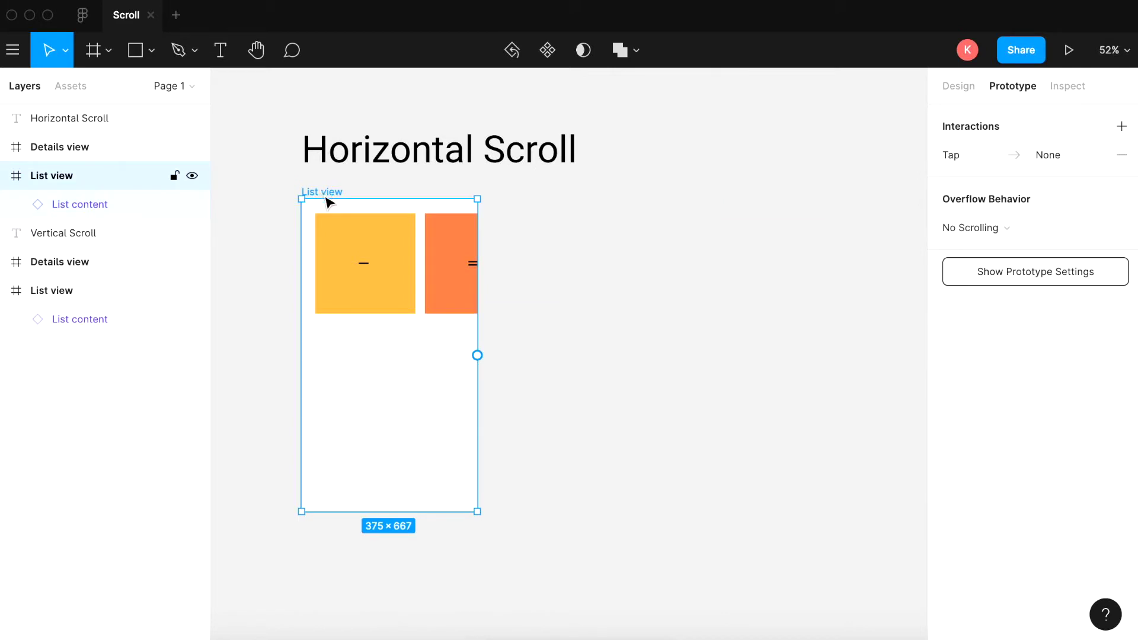
pyautogui.click(963, 232)
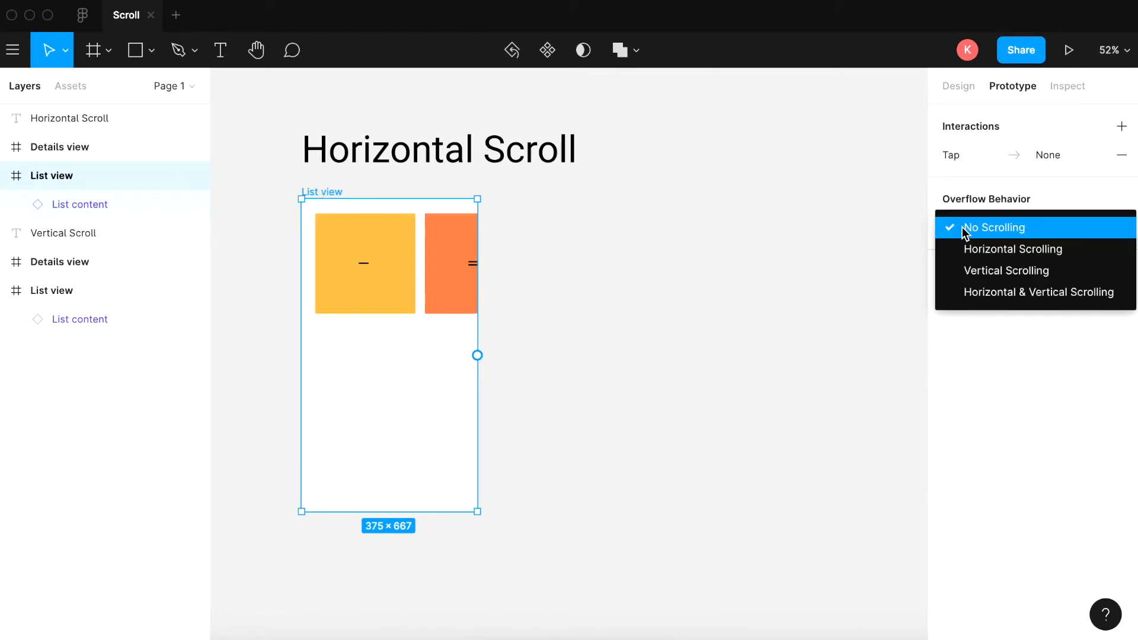
pyautogui.click(998, 254)
pyautogui.hscroll(-3, 522, 284)
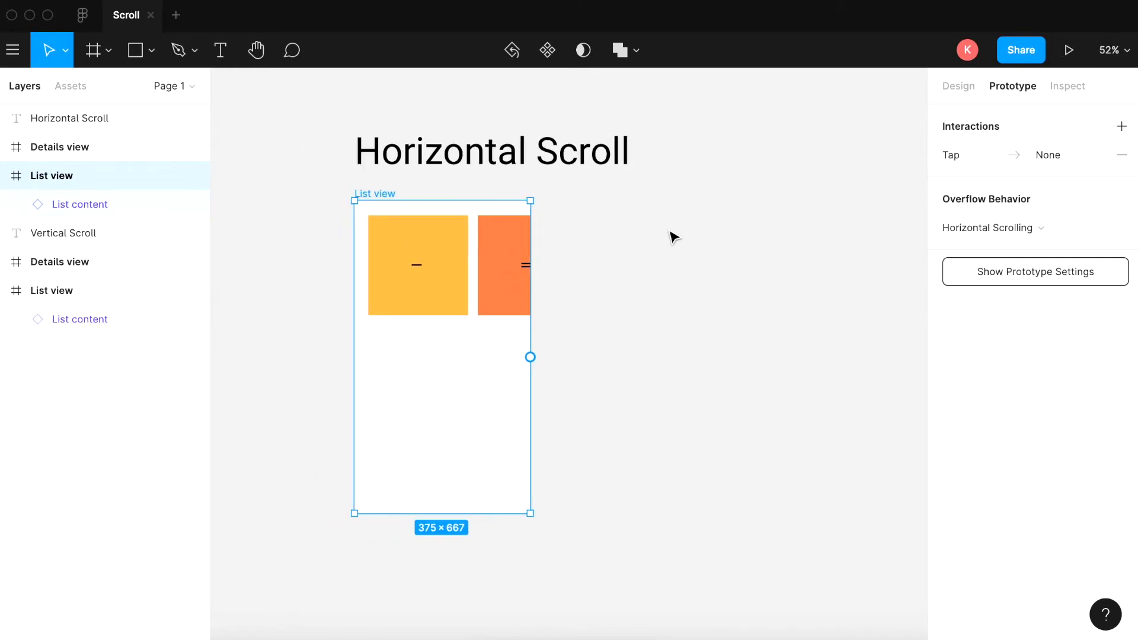
pyautogui.hscroll(-10, 569, 235)
# - Move the flow starting point from the vertical list to the Horizontal Scroll List view, then present
pyautogui.hscroll(-15, 561, 231)
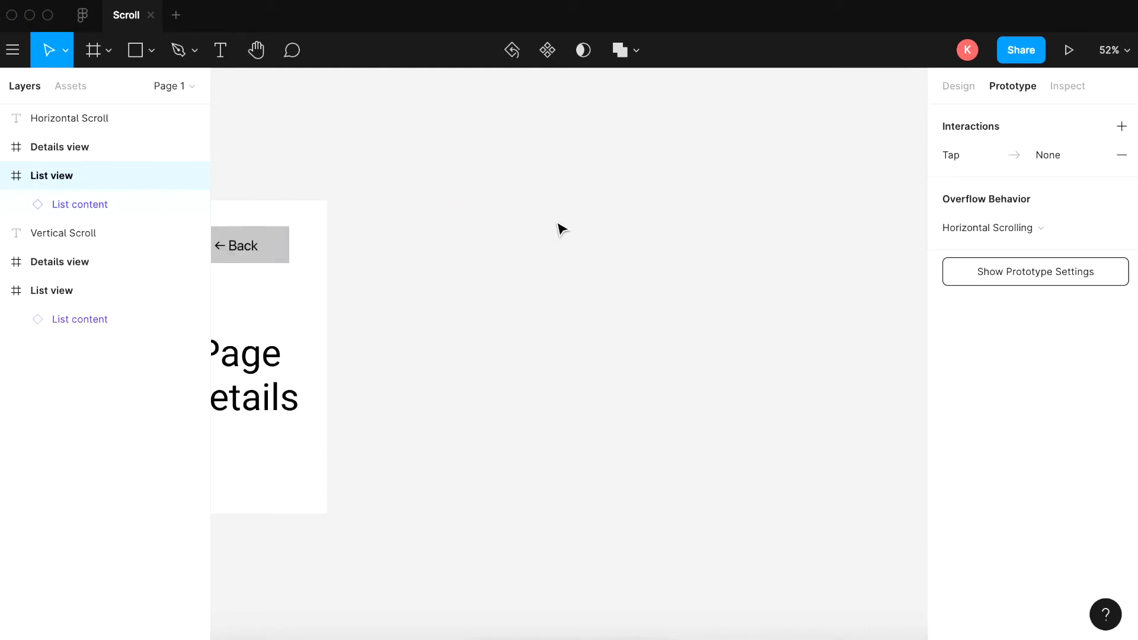
pyautogui.press('Escape')
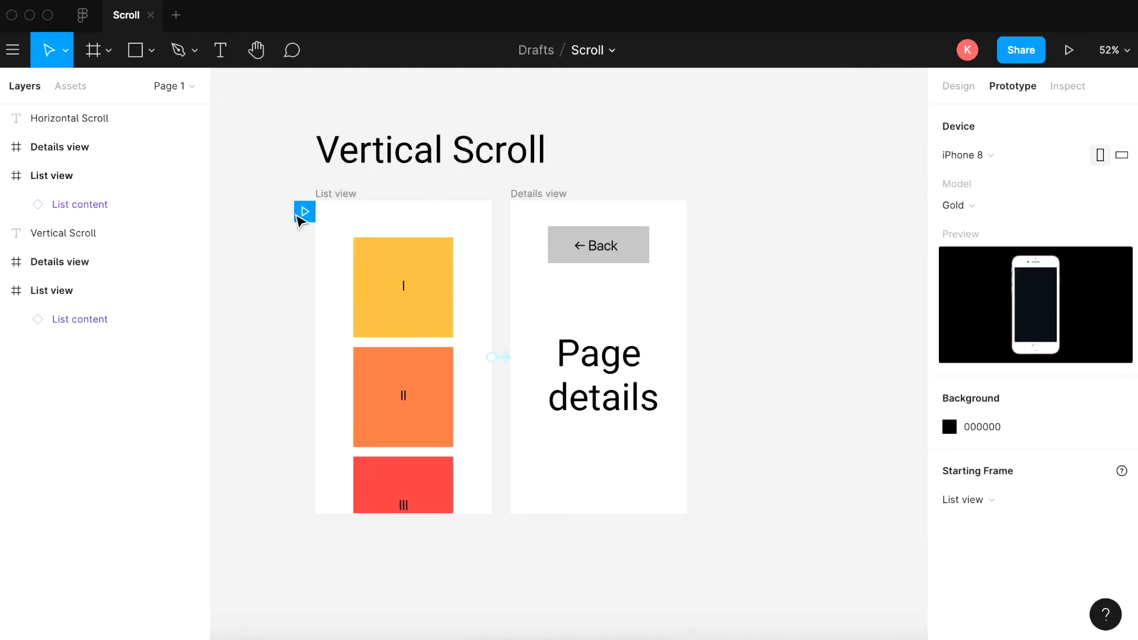
pyautogui.moveTo(300, 216); pyautogui.dragTo(794, 229)
pyautogui.moveTo(895, 228); pyautogui.dragTo(438, 213)
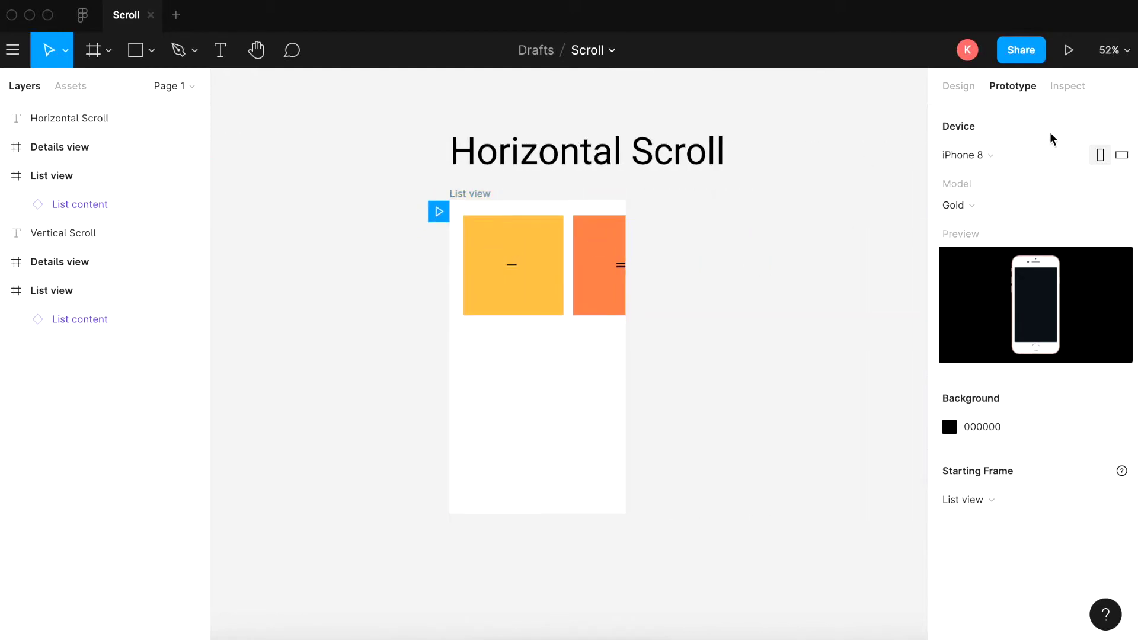
pyautogui.click(1069, 52)
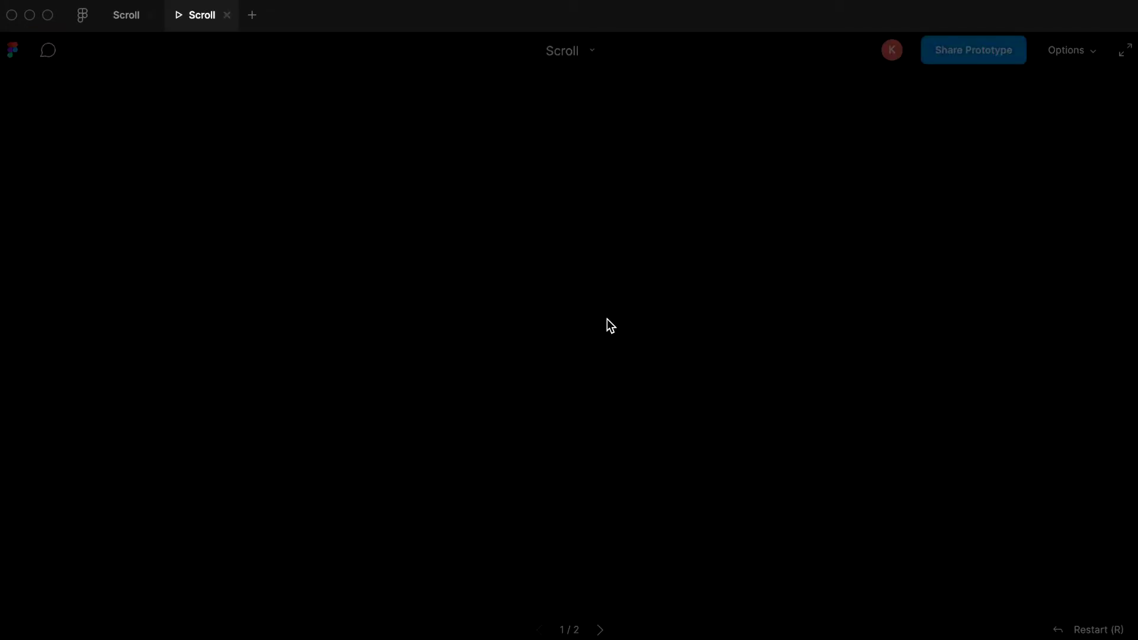
# - Scroll the horizontal card row sideways to card VII and back to card I
pyautogui.hscroll(15, 607, 263)
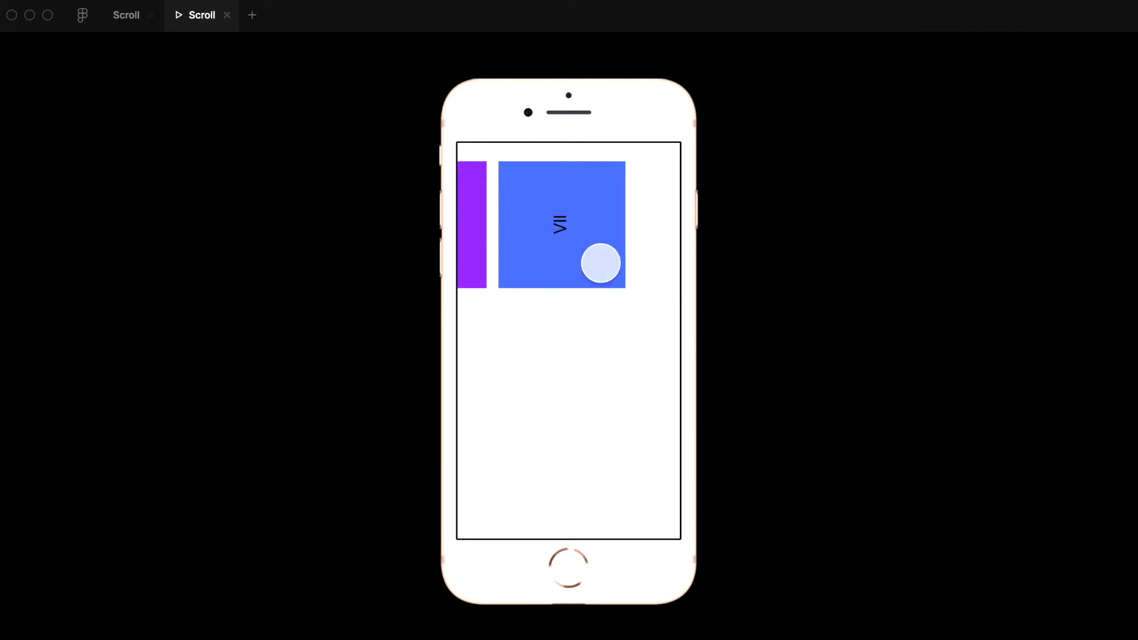
pyautogui.hscroll(-15, 599, 261)
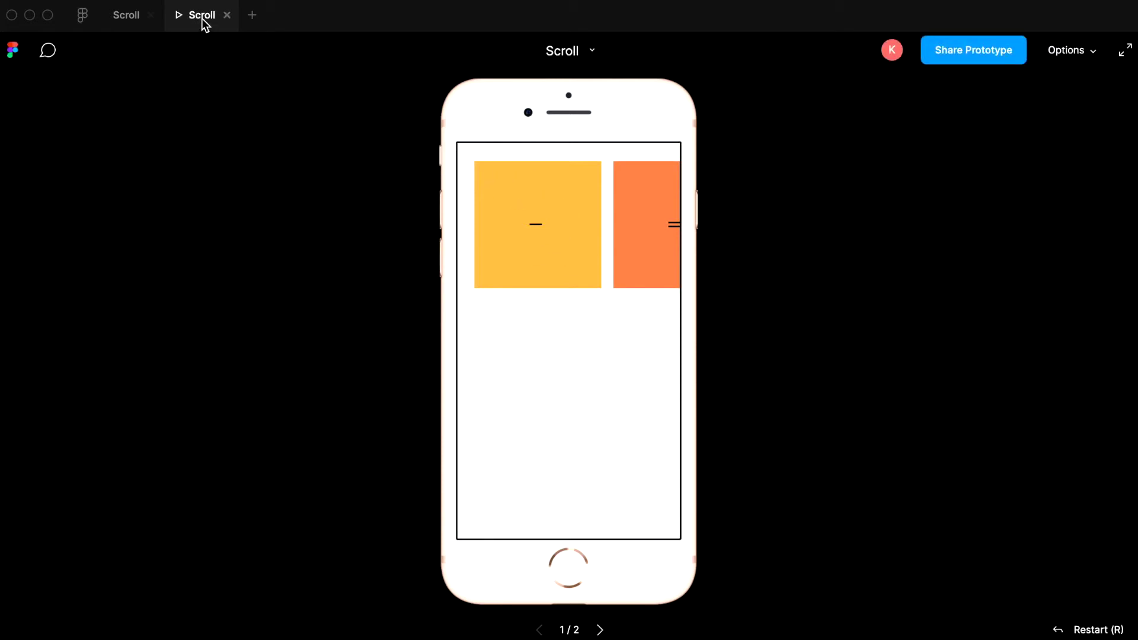
# - Close the presentation, scroll back to the Vertical Scroll section and select its List view frame
pyautogui.click(227, 15)
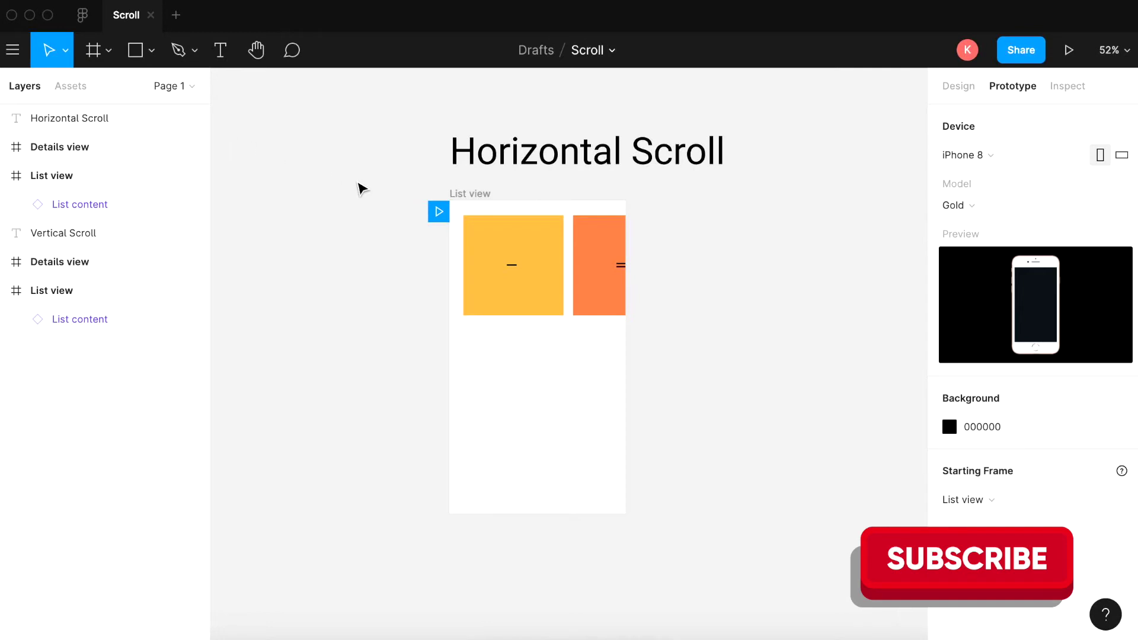
pyautogui.hscroll(-5, 361, 188)
pyautogui.hscroll(-20, 367, 190)
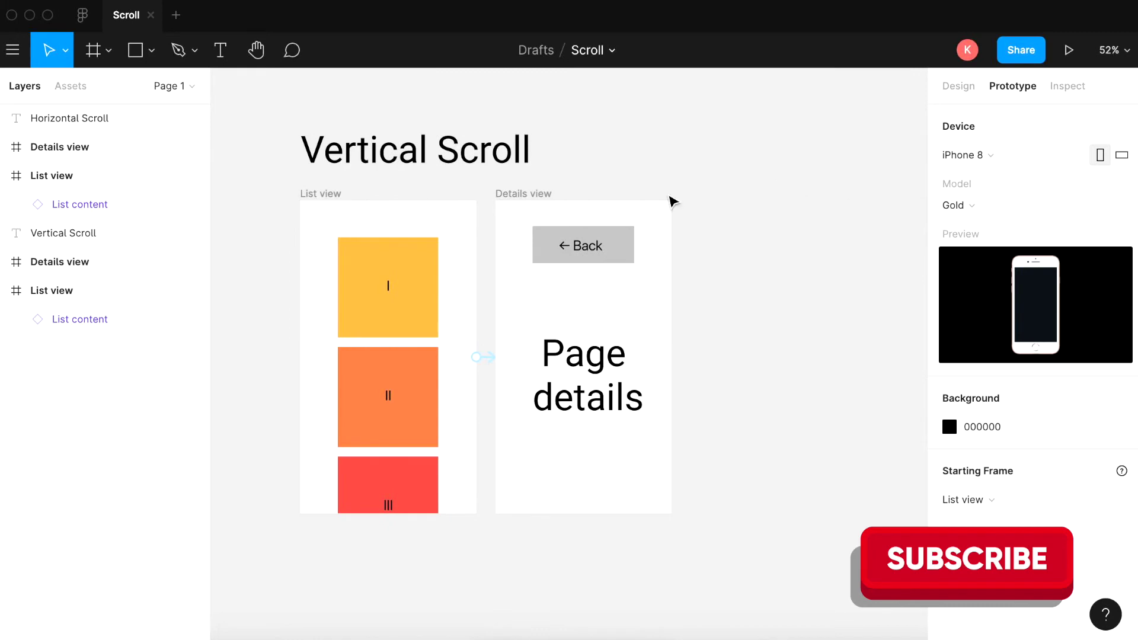
pyautogui.click(336, 205)
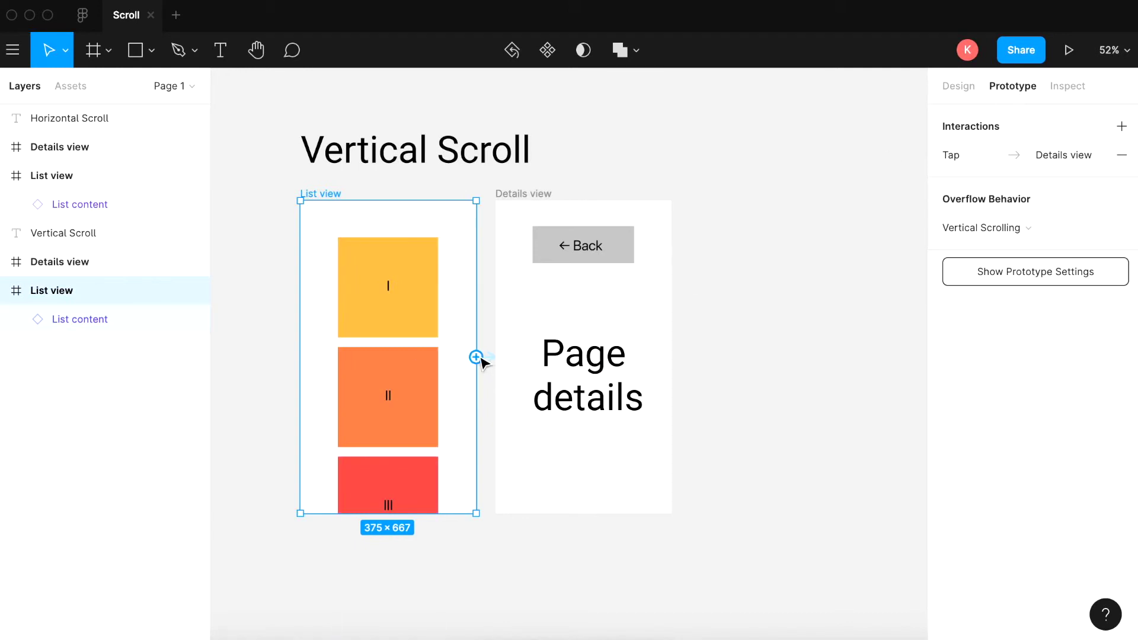
# - Add an On Drag interaction from List view to Details view with Move In, Ease Out, 300ms
pyautogui.moveTo(476, 357); pyautogui.dragTo(500, 364)
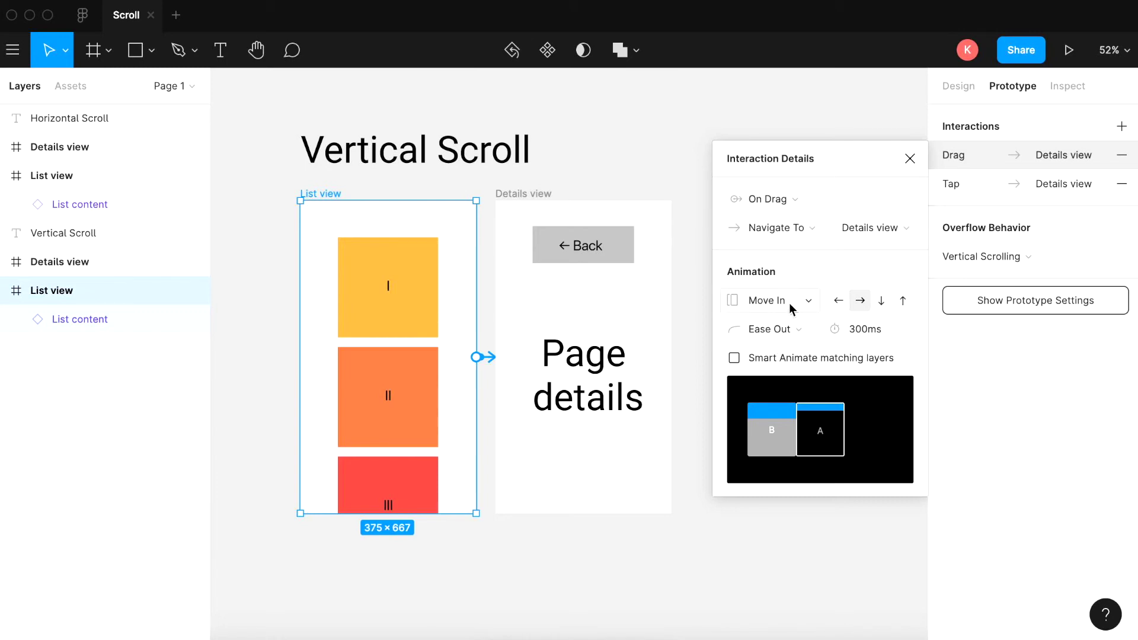
pyautogui.click(784, 332)
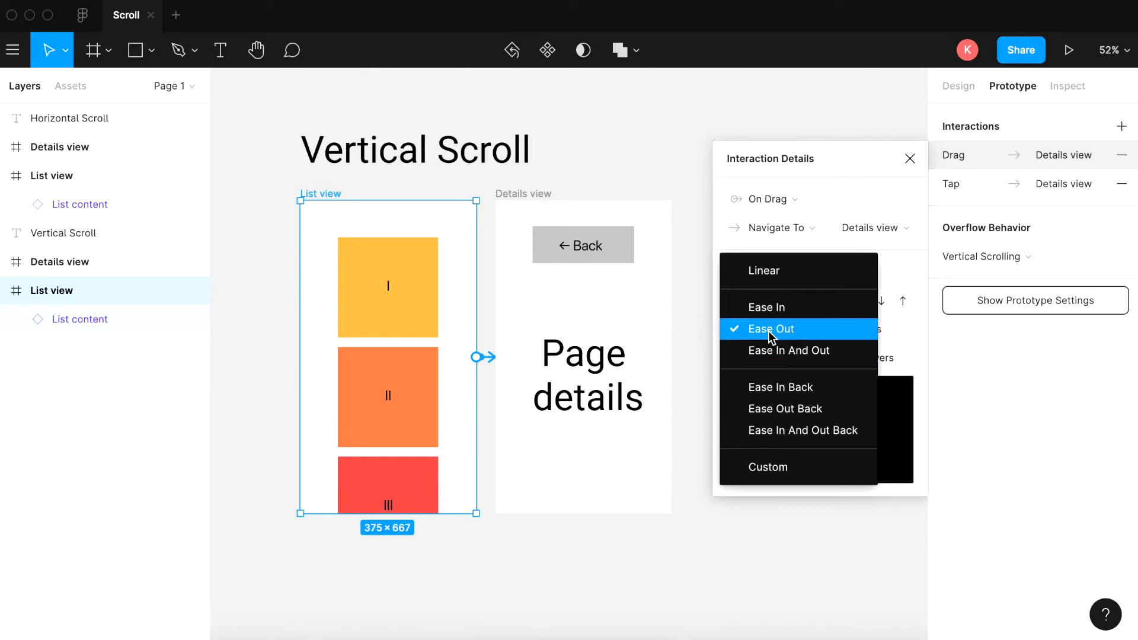
pyautogui.click(698, 276)
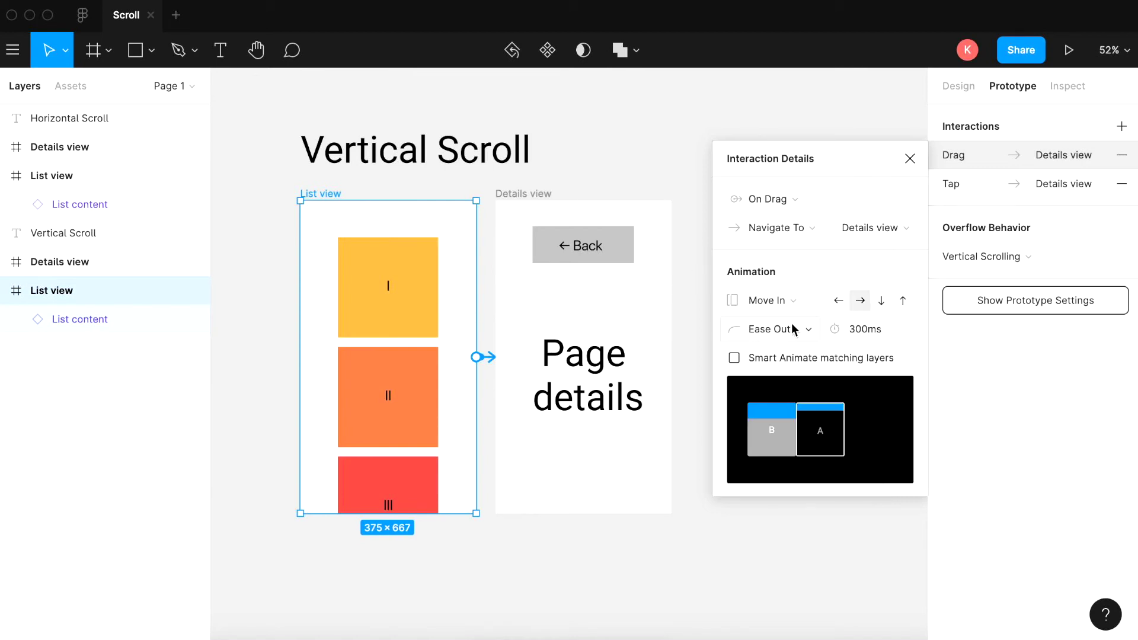
pyautogui.click(691, 183)
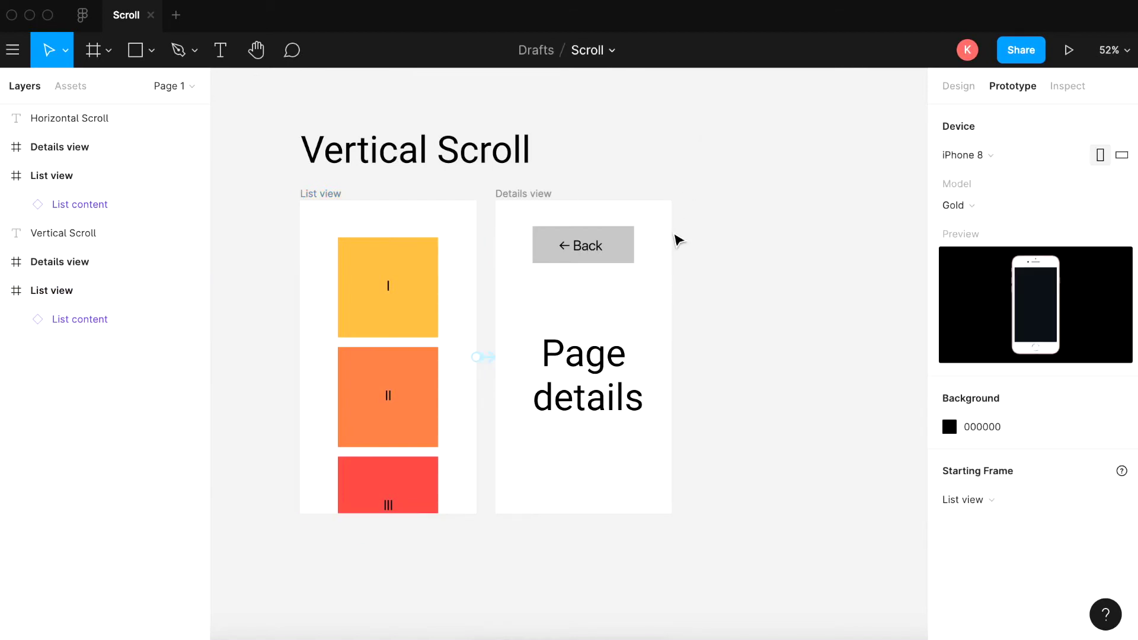
# - Link the Back button to List view with an instant On Tap navigation
pyautogui.click(625, 252)
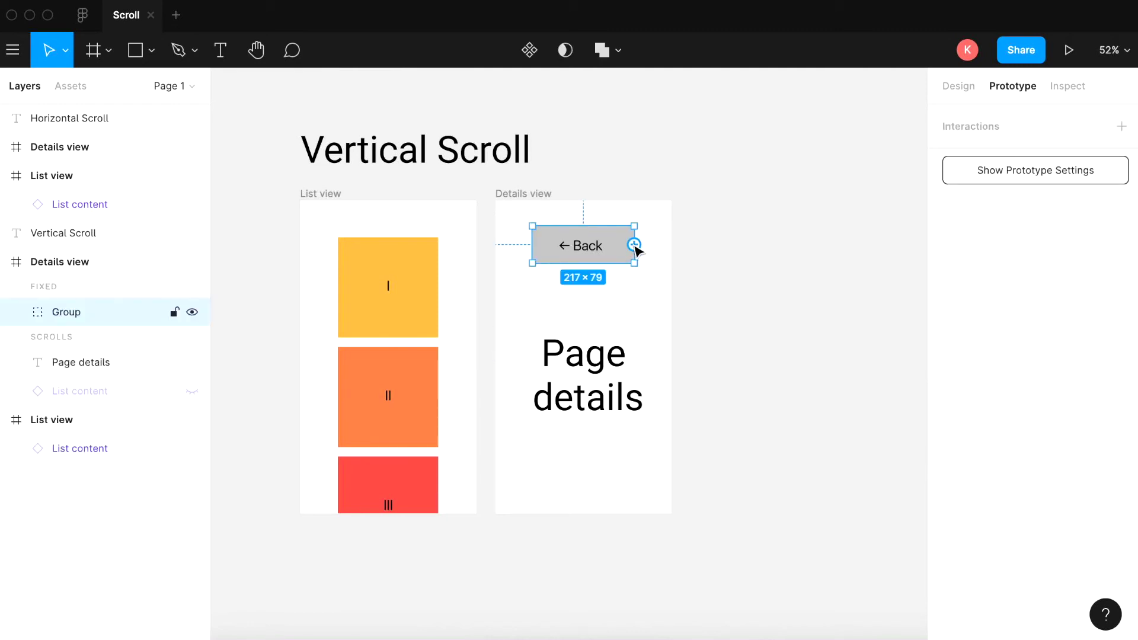
pyautogui.moveTo(634, 245); pyautogui.dragTo(457, 269)
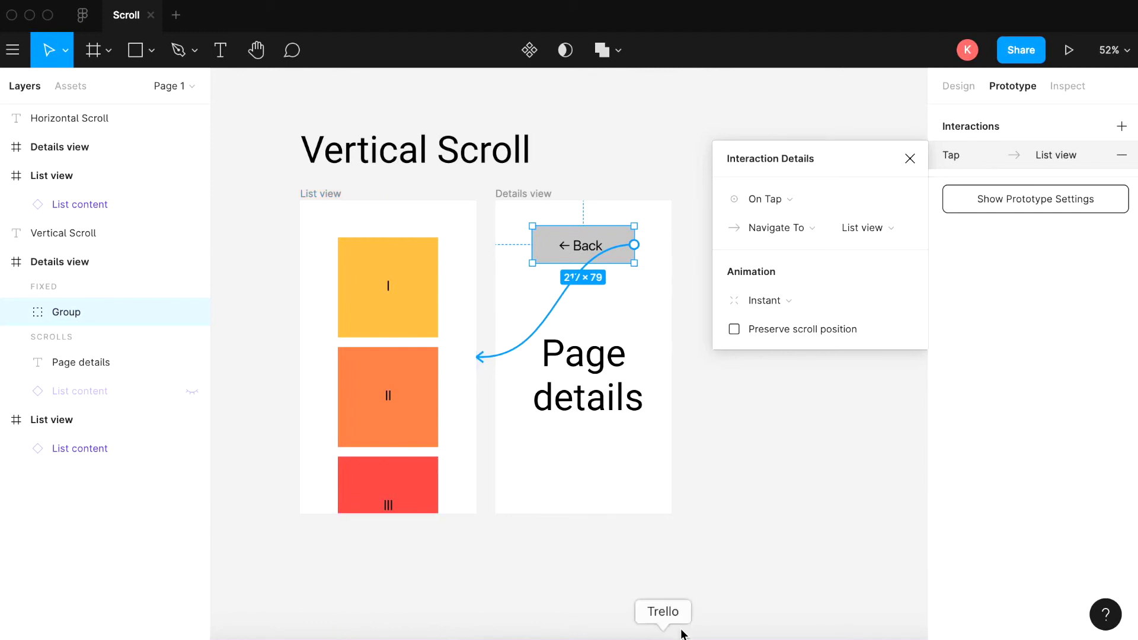
pyautogui.click(382, 329)
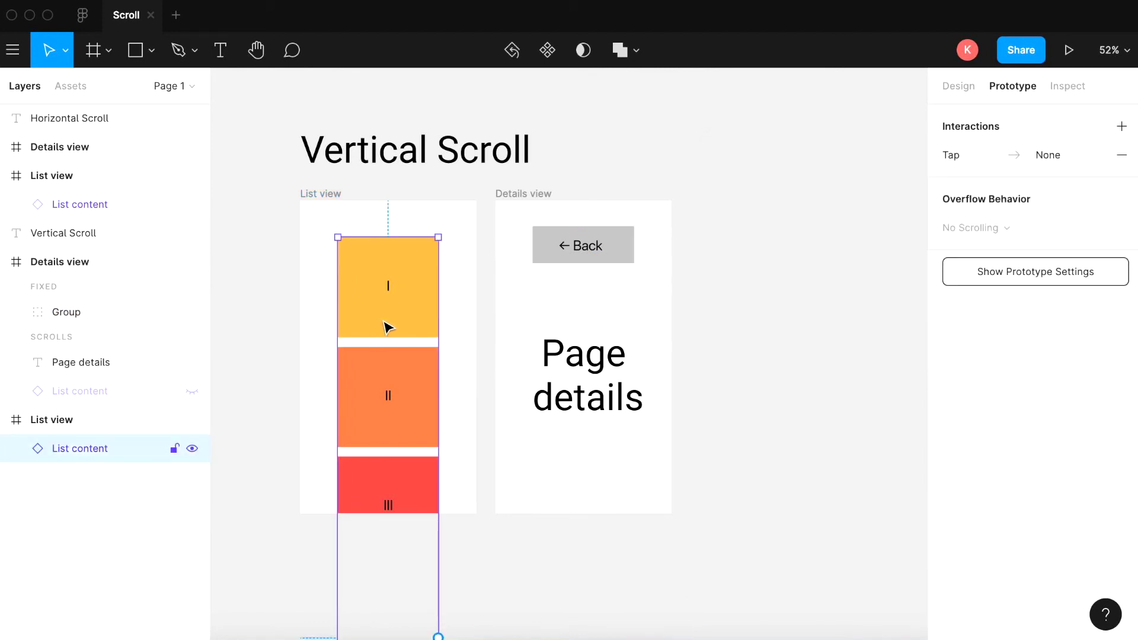
# - Connect List content to Details view with On Drag, Smart Animate, Ease Out, 300ms
pyautogui.scroll(-5, 399, 350)
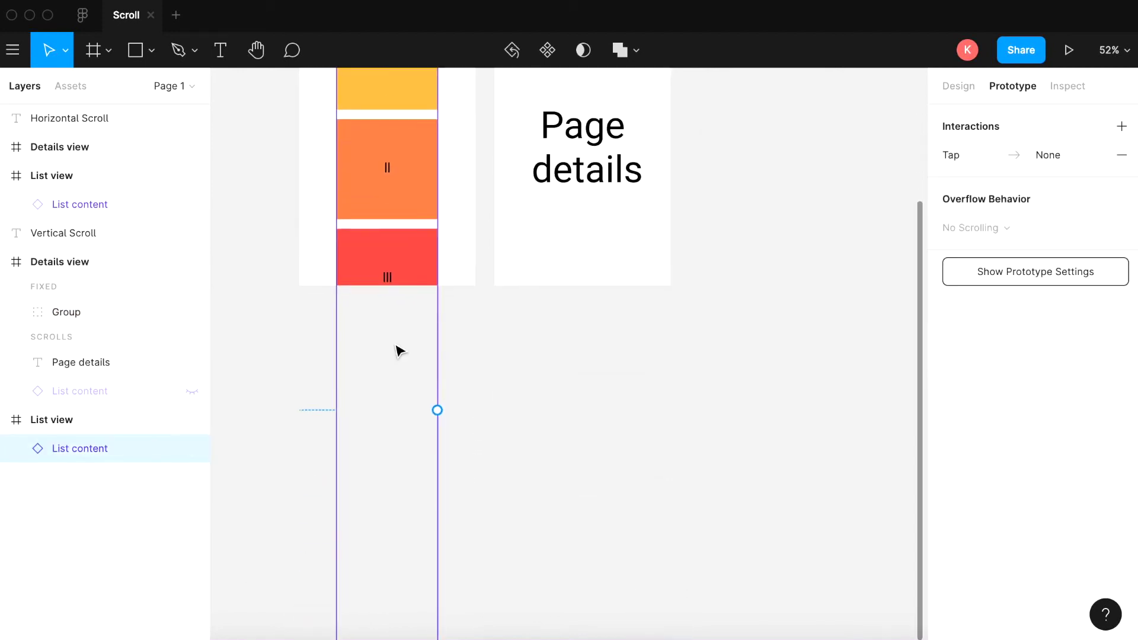
pyautogui.scroll(3, 399, 352)
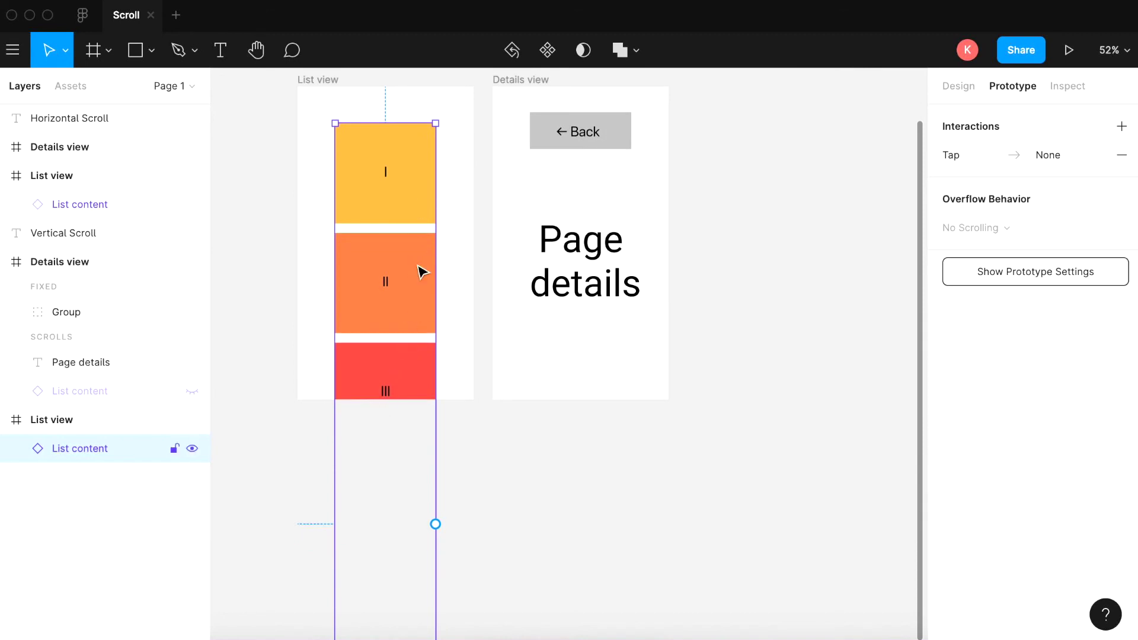
pyautogui.moveTo(435, 523); pyautogui.dragTo(498, 303)
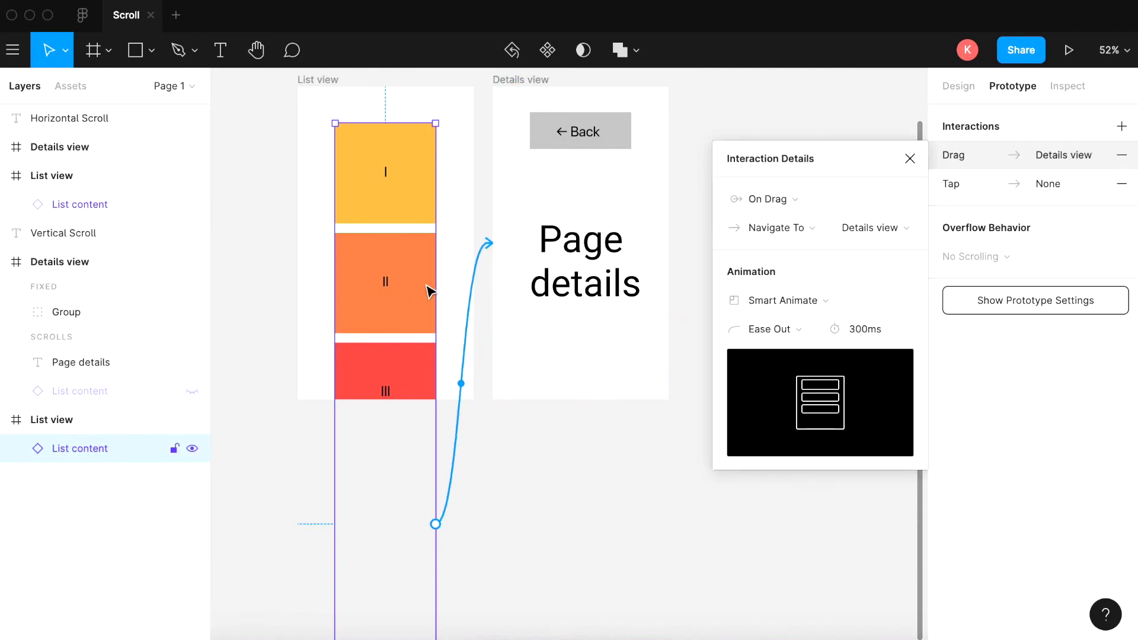
pyautogui.scroll(3, 442, 272)
pyautogui.click(470, 259)
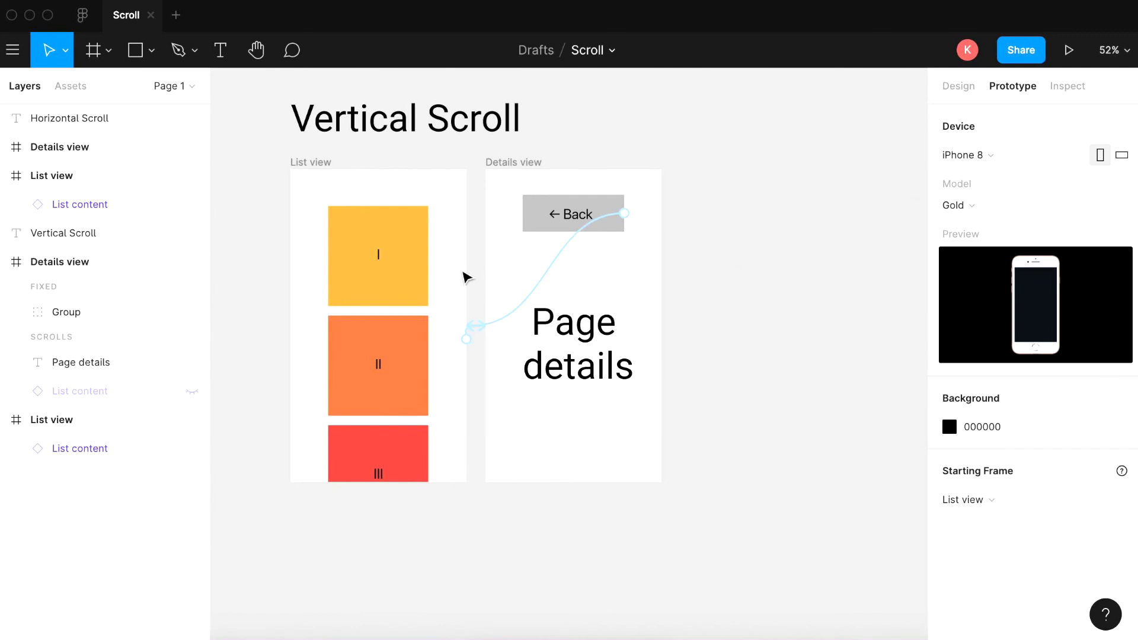
pyautogui.click(396, 343)
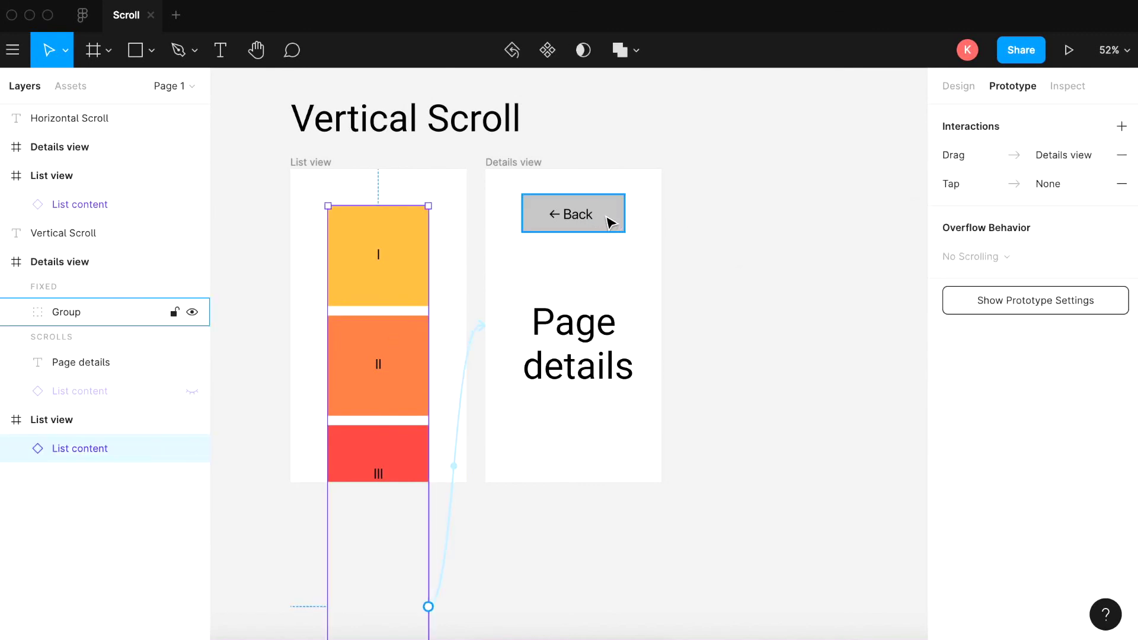
# - Zoom out on the canvas and start the prototype presentation
pyautogui.hscroll(10, 759, 320)
pyautogui.scroll(4, 759, 320)
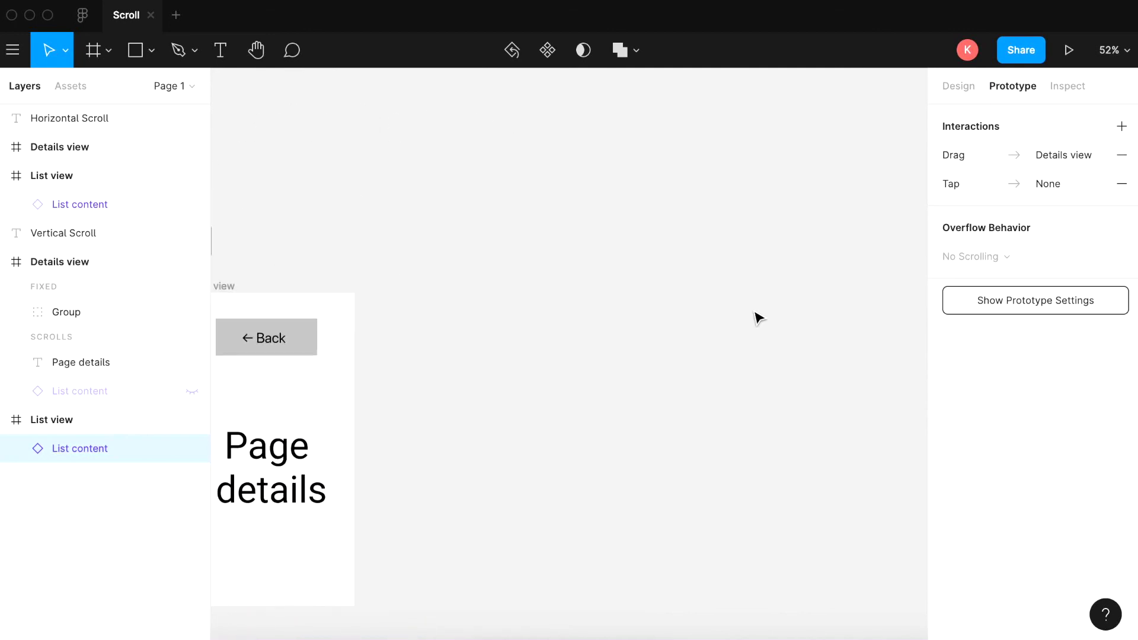
pyautogui.hscroll(2, 759, 320)
pyautogui.scroll(-5, 758, 312)
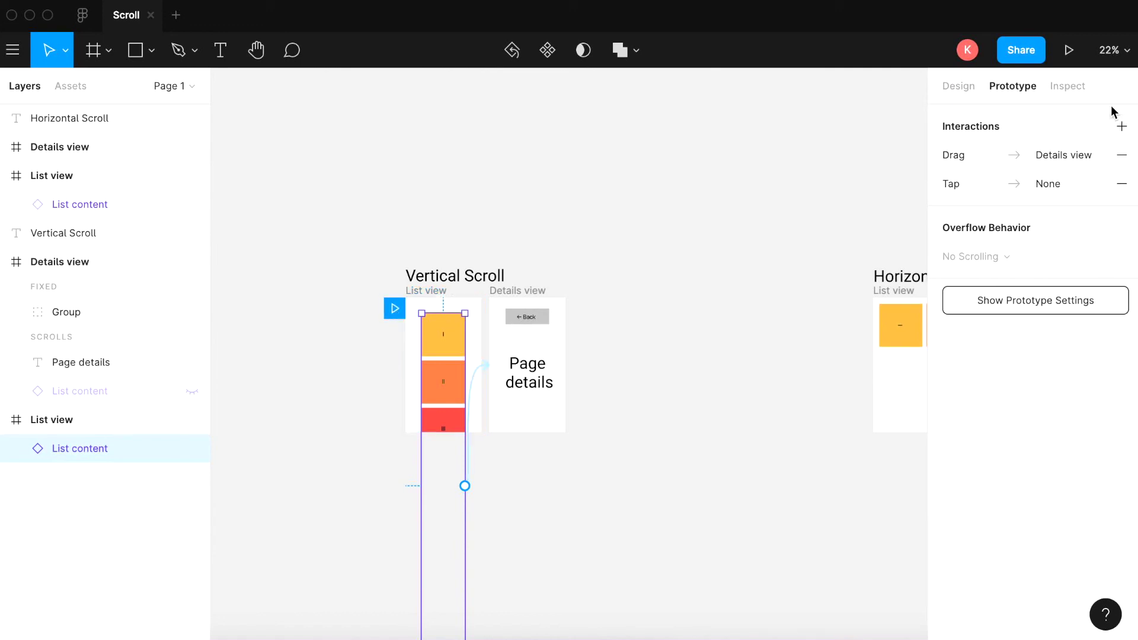
pyautogui.click(1069, 56)
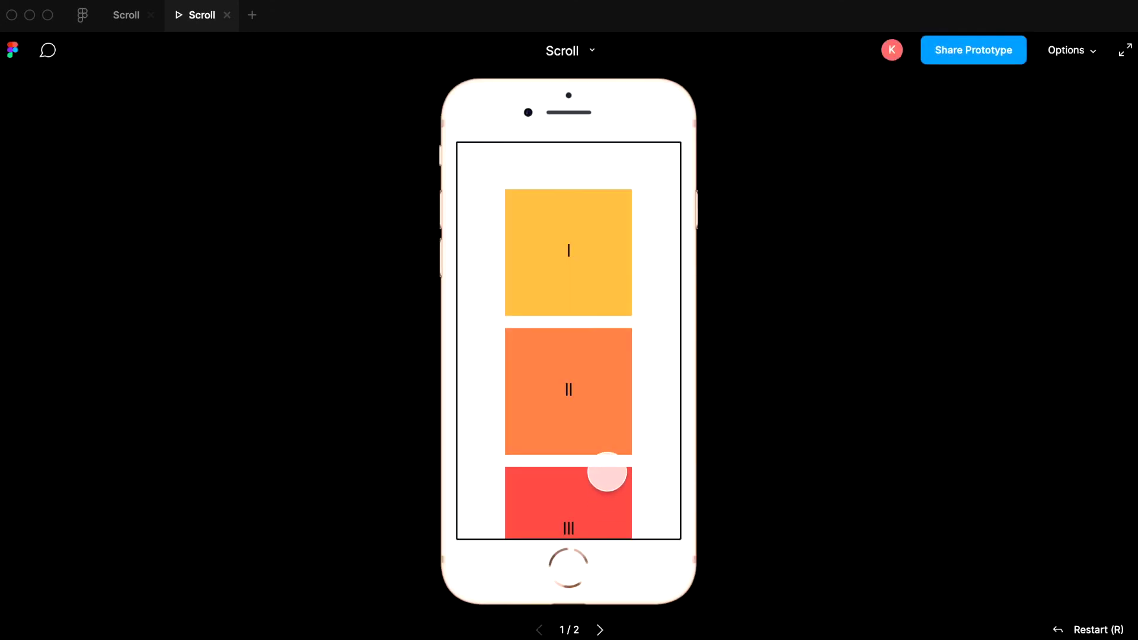
# - Scroll the vertical card list, open Page details from card I, then return via Back
pyautogui.scroll(-2, 607, 472)
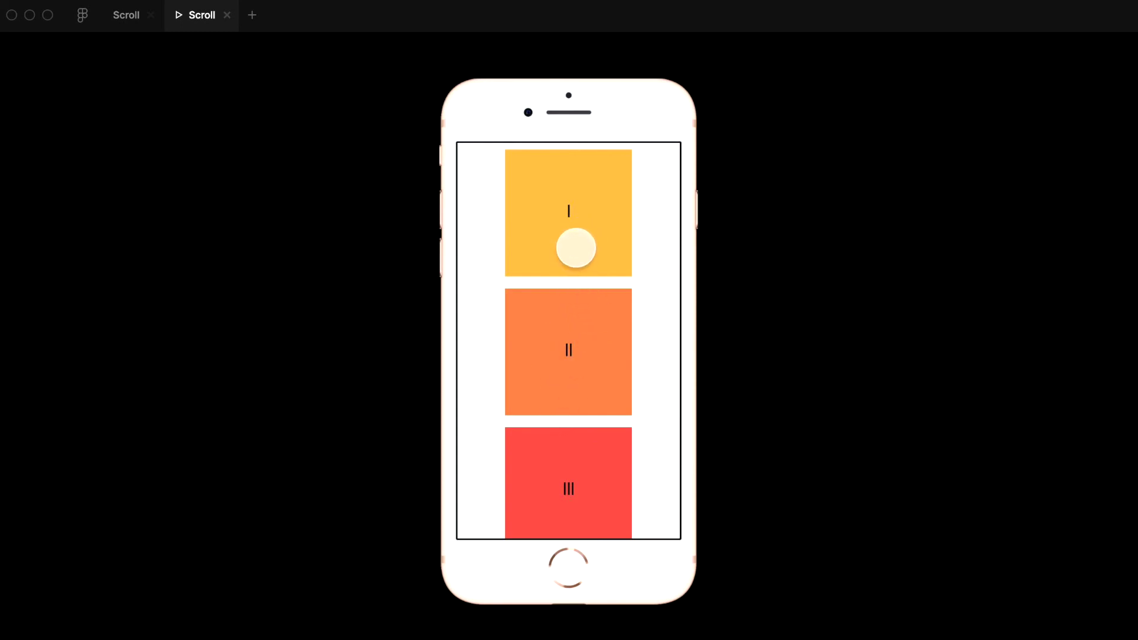
pyautogui.click(577, 245)
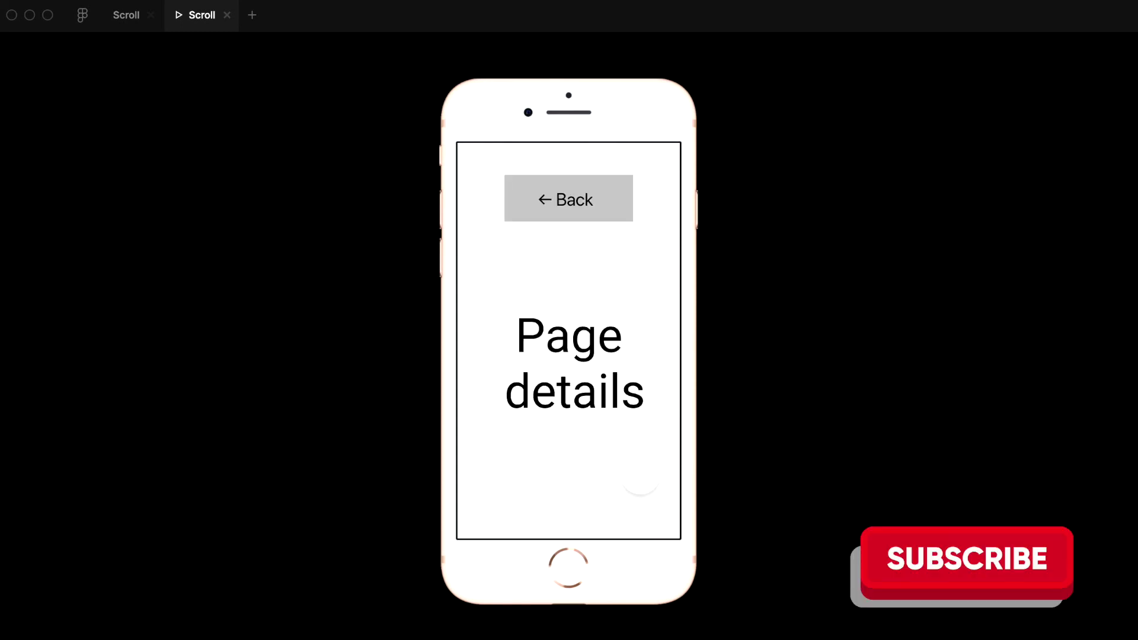
pyautogui.click(574, 198)
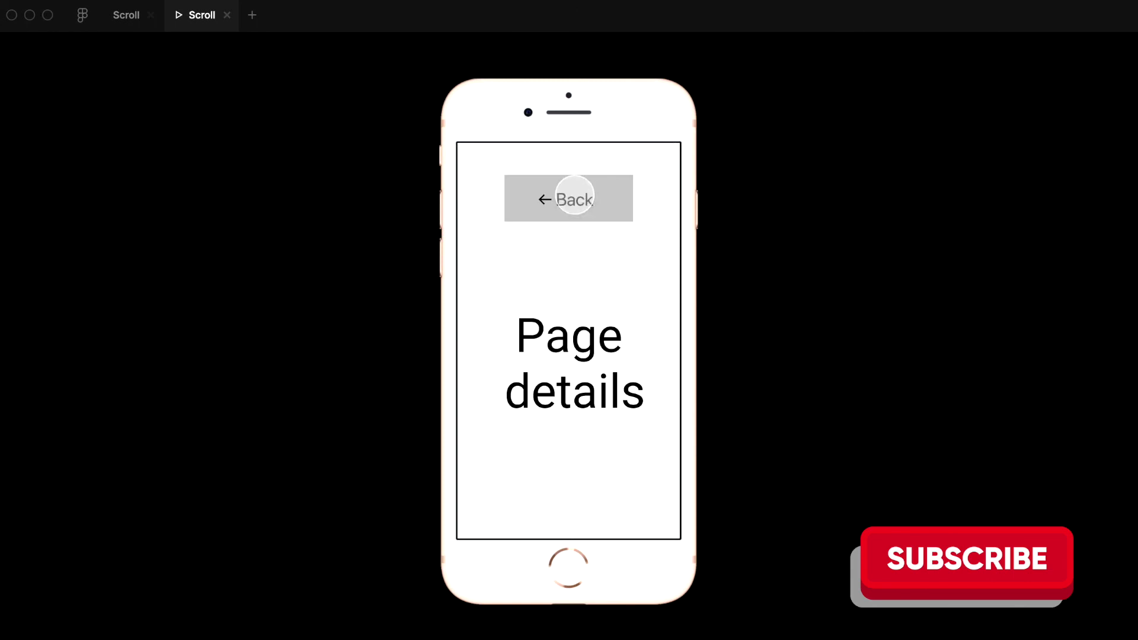